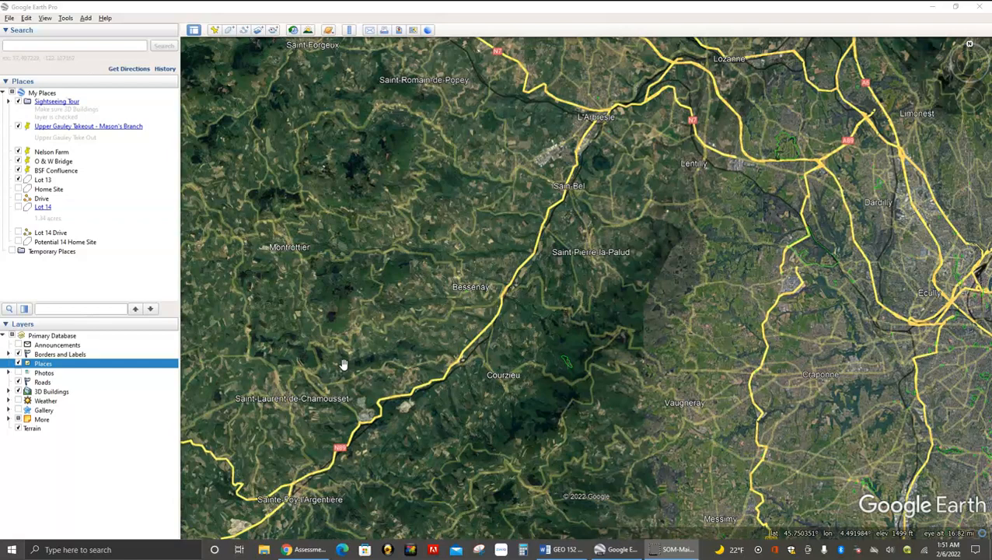
# Switch to the Assessment page in Chrome, check the attachment option for Question 26, and return to Google Earth
pyautogui.click(365, 348)
pyautogui.click(303, 550)
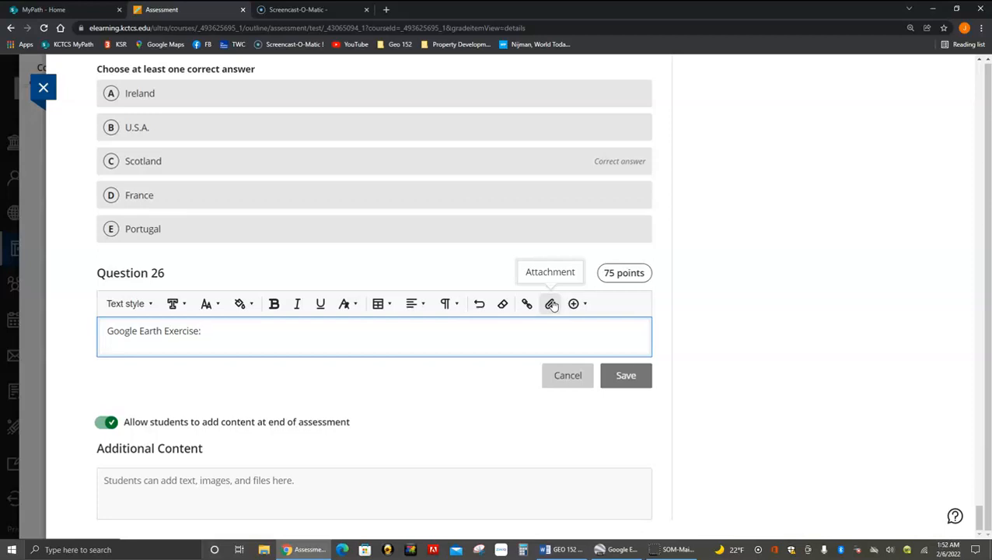
pyautogui.click(550, 304)
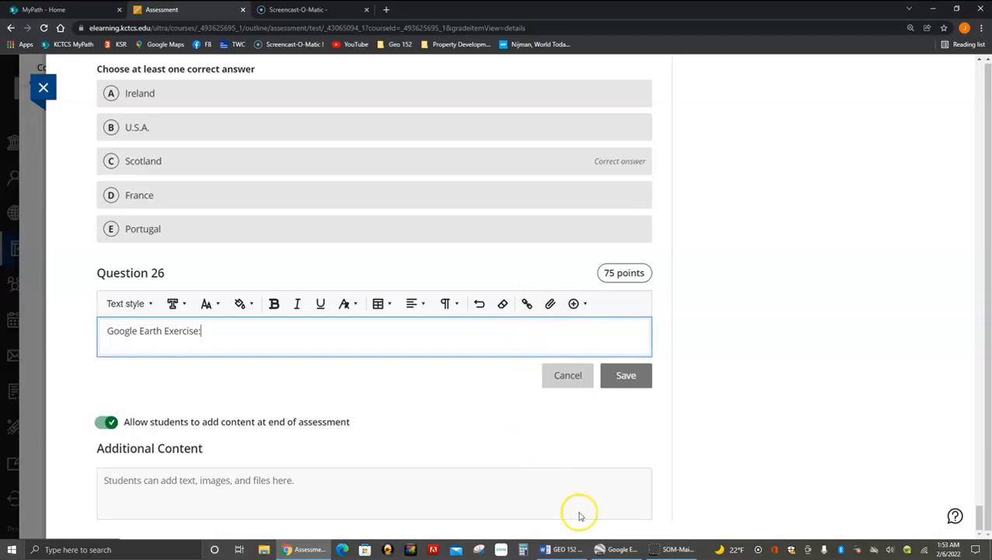
pyautogui.click(610, 549)
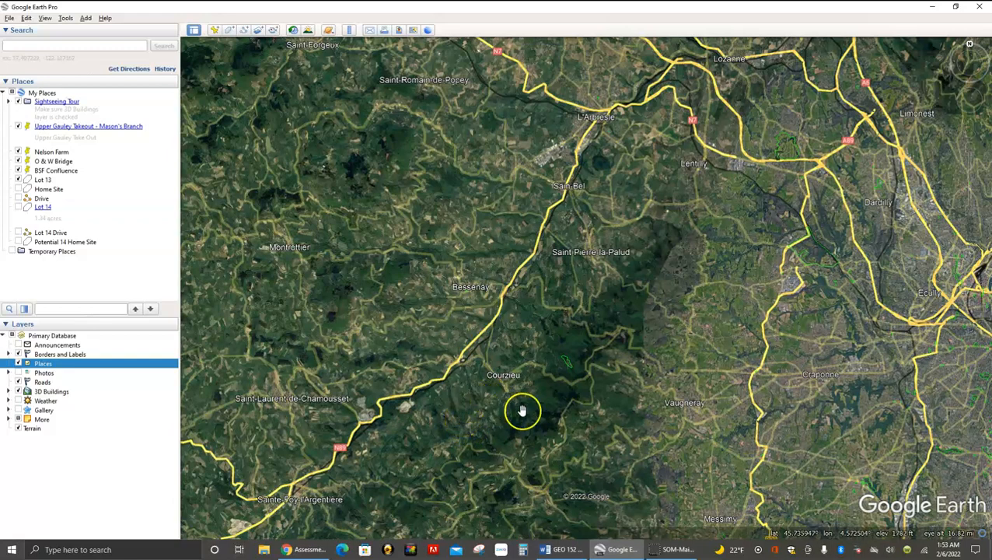
# Locate the Parc animalier de Courzieu east of Courzieu and view it up close
pyautogui.moveTo(525, 410); pyautogui.dragTo(537, 358)
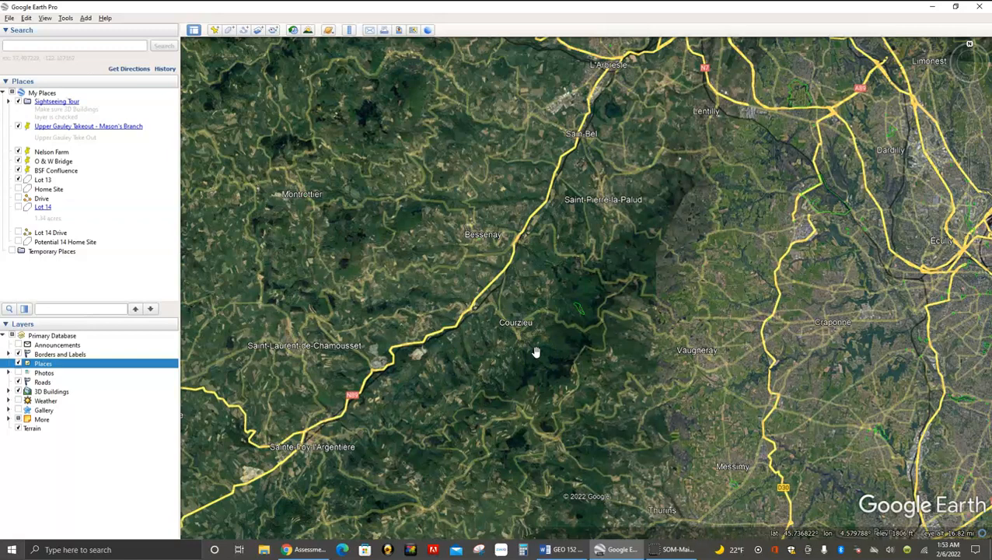
pyautogui.scroll(1, 536, 352)
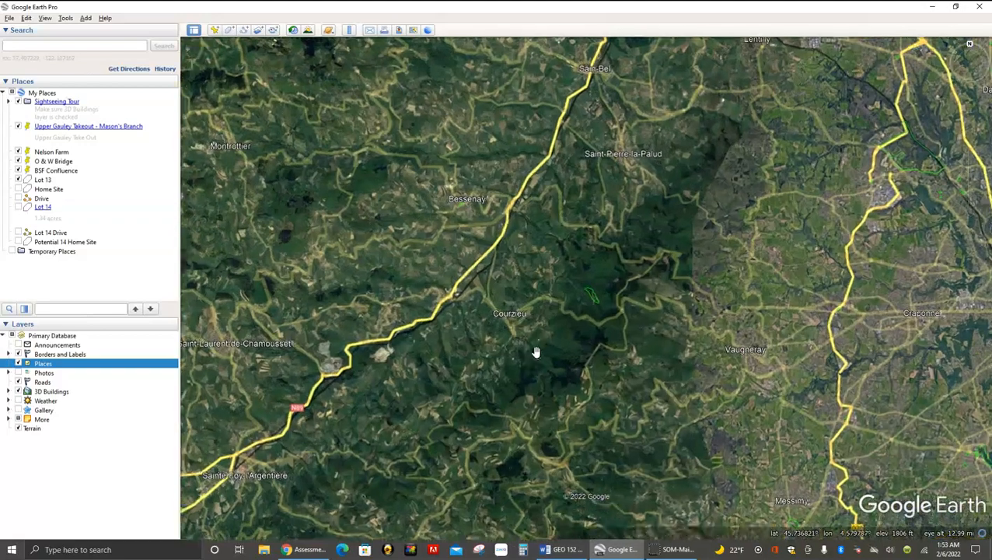
pyautogui.scroll(1, 584, 325)
pyautogui.scroll(3, 584, 325)
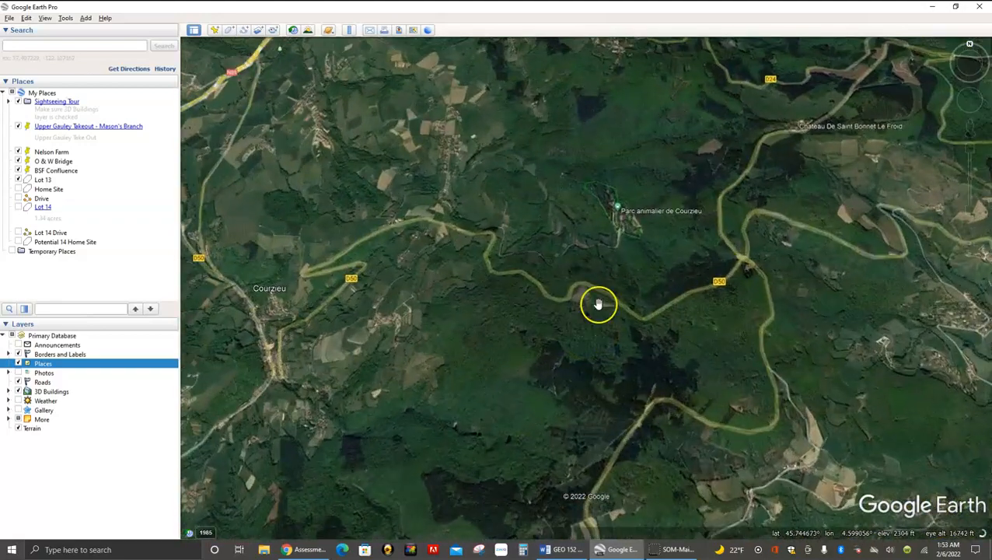
pyautogui.moveTo(599, 304); pyautogui.dragTo(553, 402)
pyautogui.scroll(2, 553, 401)
pyautogui.scroll(2, 553, 400)
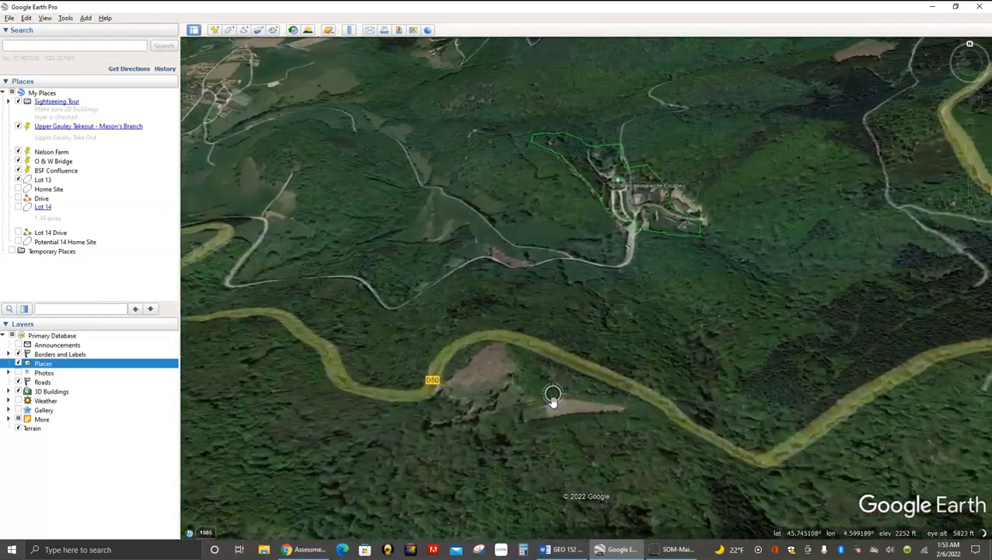
pyautogui.moveTo(593, 333); pyautogui.dragTo(550, 443)
pyautogui.moveTo(580, 338); pyautogui.dragTo(549, 389)
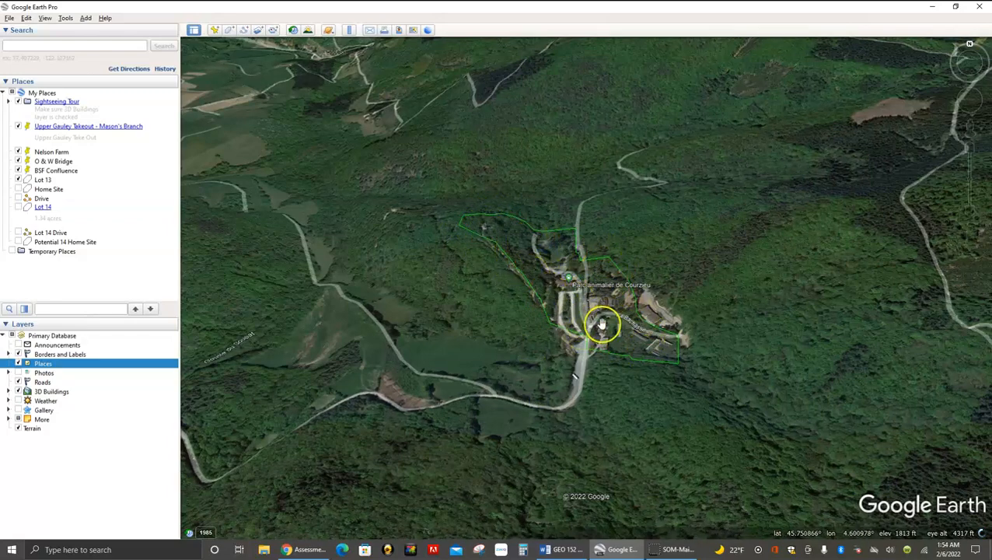
pyautogui.moveTo(643, 260); pyautogui.dragTo(657, 281)
pyautogui.click(650, 293)
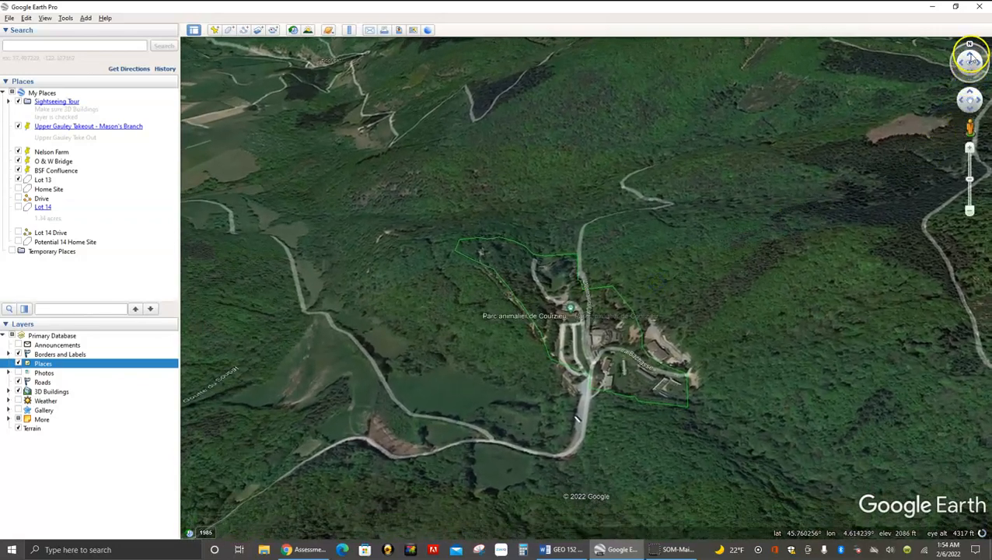
# Set the map to a straight-down view centred on the Parc animalier de Courzieu, with north up
pyautogui.click(970, 57)
pyautogui.click(972, 72)
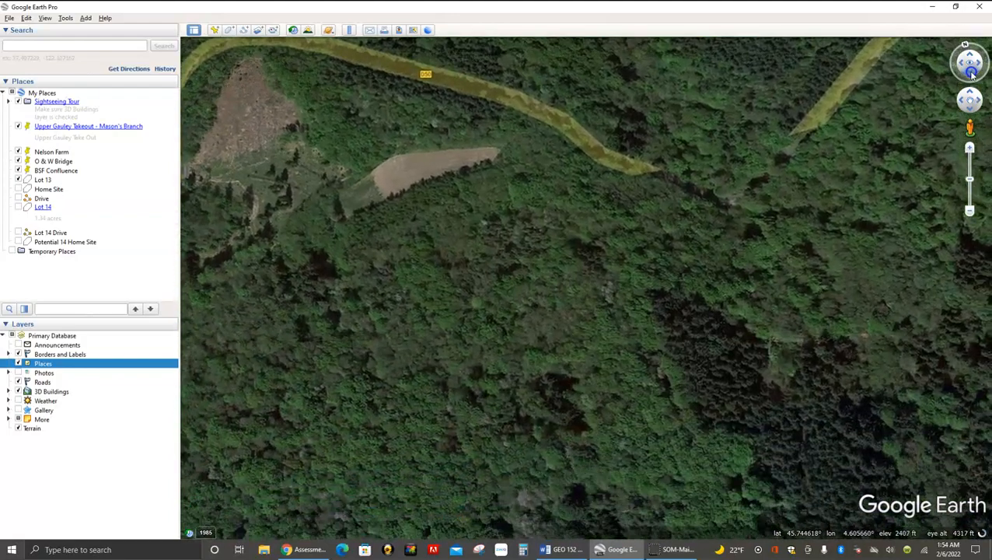
pyautogui.moveTo(609, 135); pyautogui.dragTo(567, 348)
pyautogui.moveTo(550, 190); pyautogui.dragTo(561, 360)
pyautogui.moveTo(576, 231); pyautogui.dragTo(673, 299)
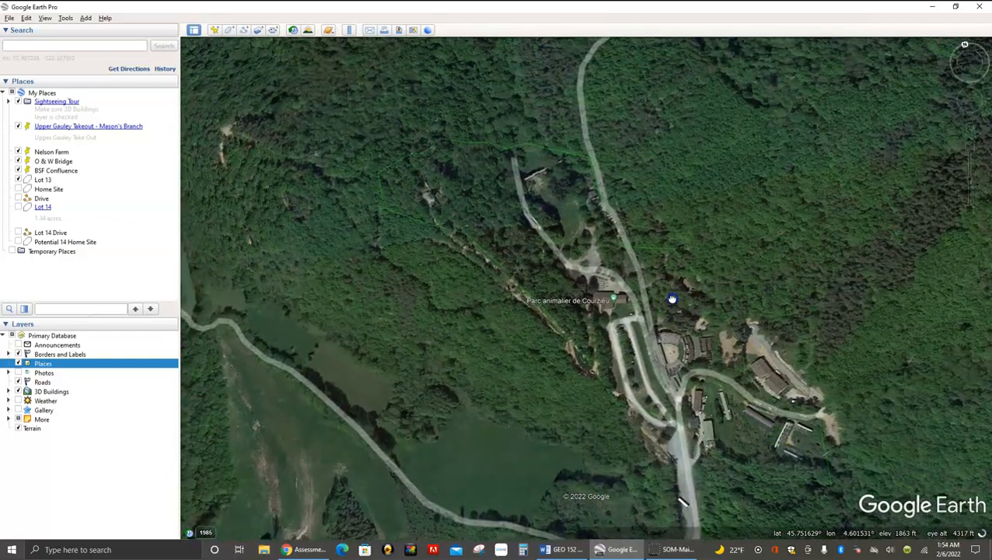
pyautogui.click(965, 45)
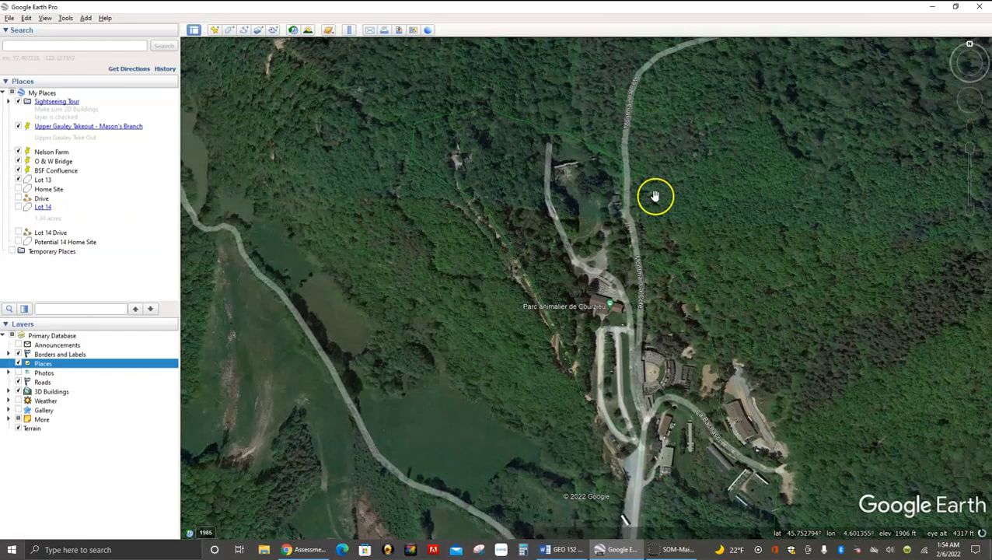
# View the information balloon of the Parc animalier de Courzieu and close it
pyautogui.click(612, 305)
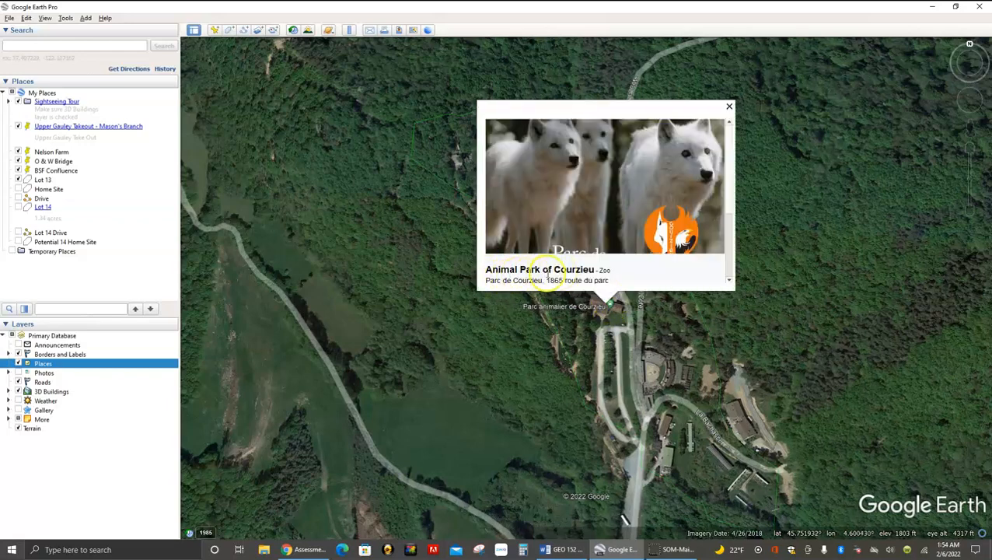
pyautogui.click(729, 106)
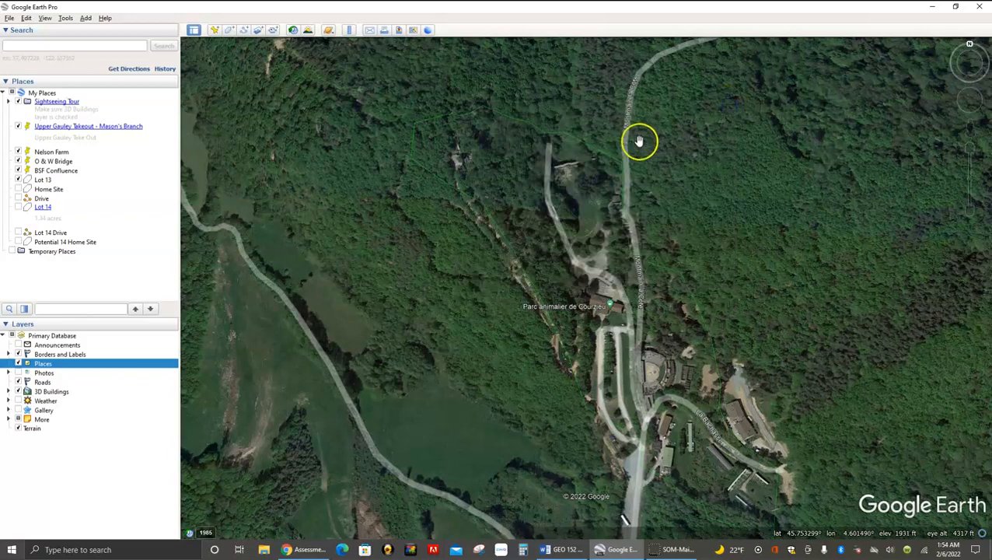
pyautogui.click(371, 220)
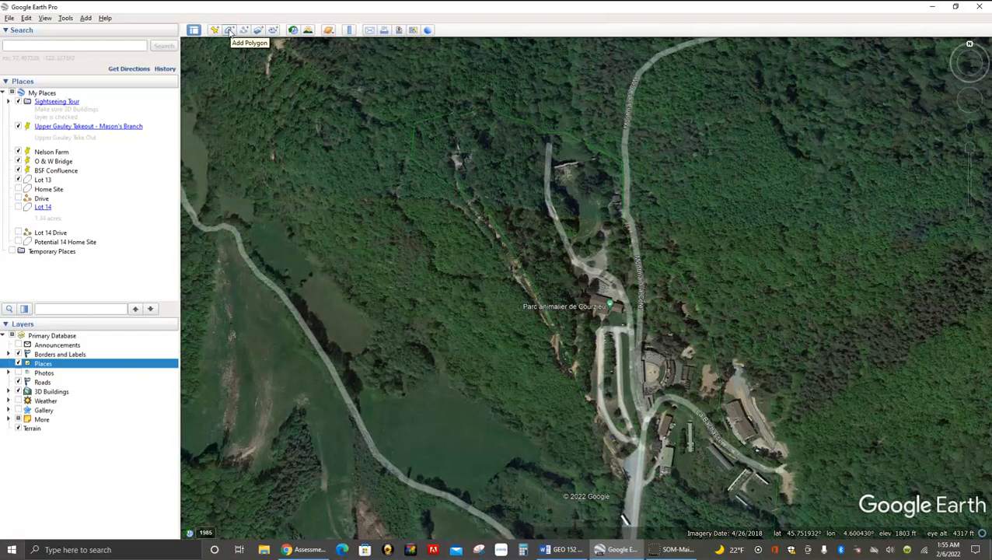
# Start a new polygon and trace the park's outline from its western corner to its northernmost point
pyautogui.click(230, 31)
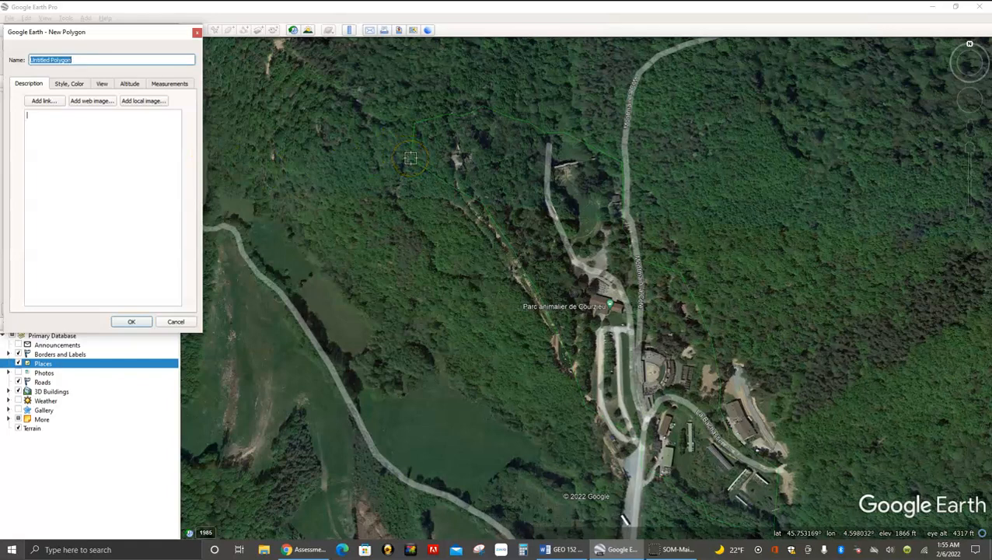
pyautogui.click(405, 157)
pyautogui.moveTo(418, 124); pyautogui.dragTo(472, 111)
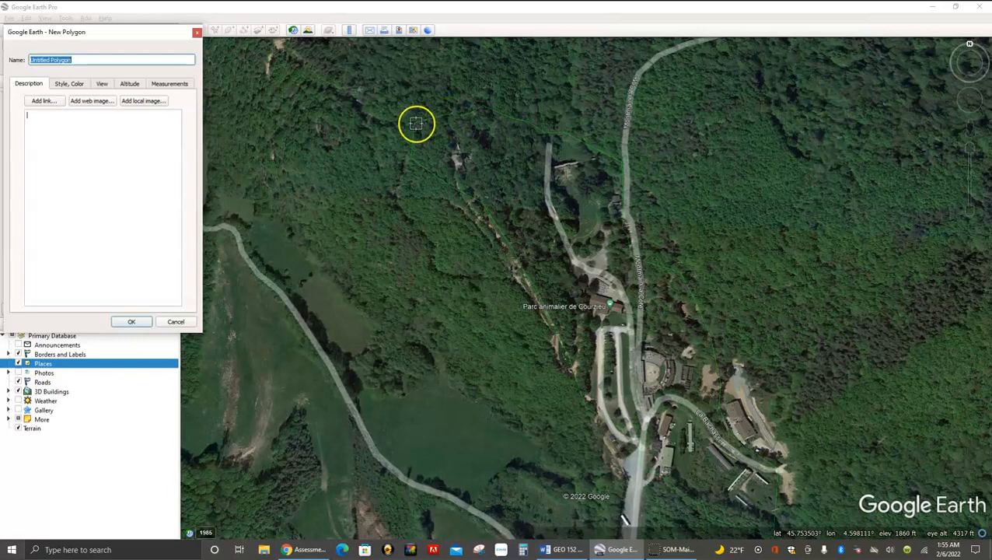
pyautogui.click(414, 123)
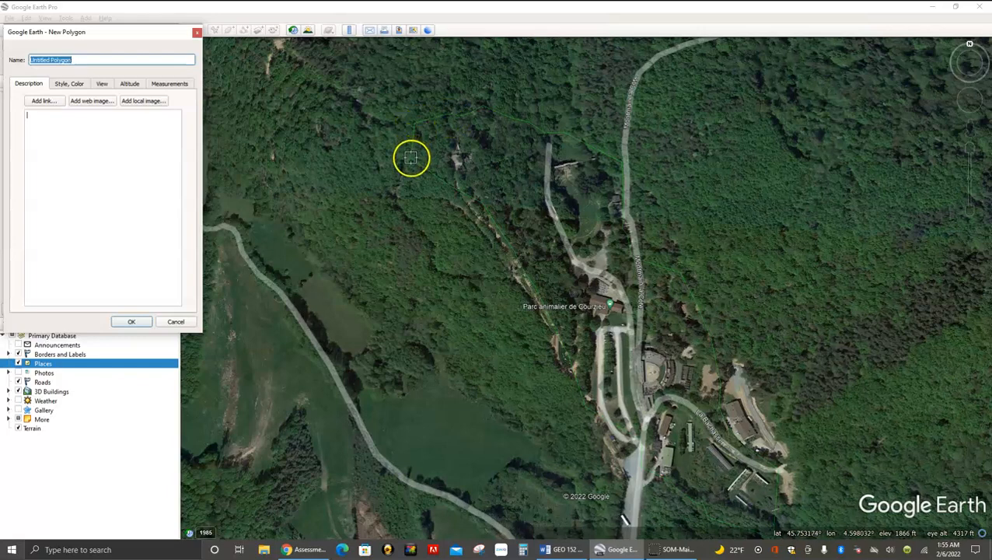
pyautogui.click(412, 159)
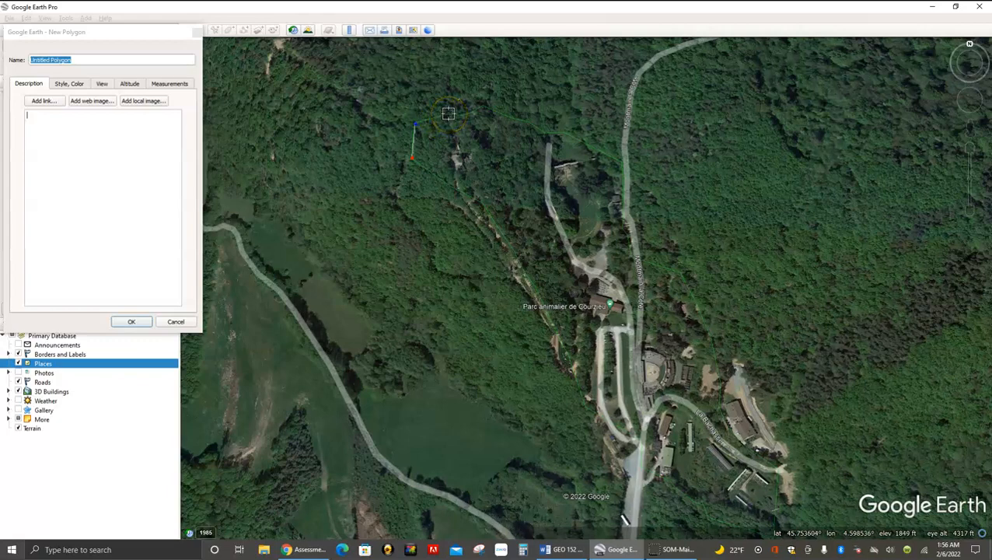
pyautogui.click(449, 115)
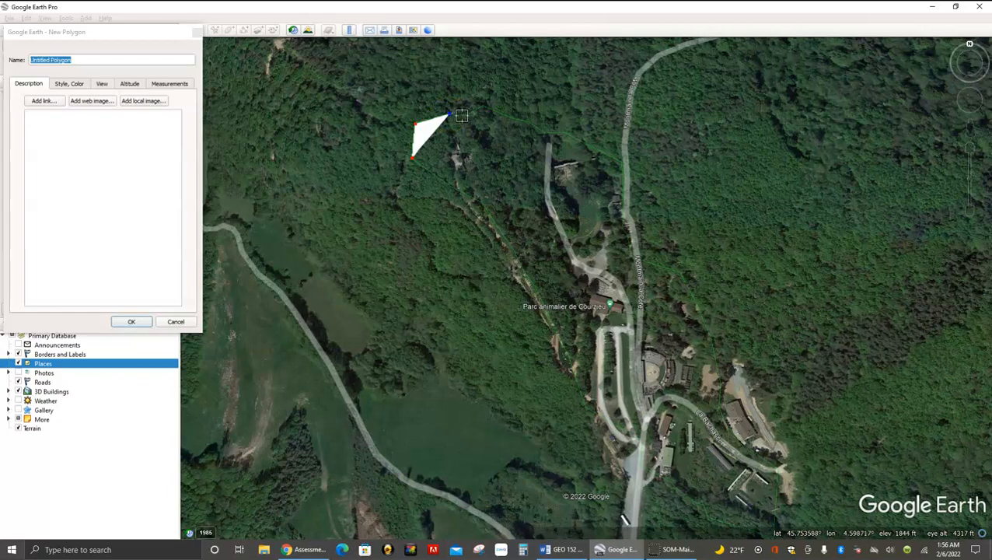
pyautogui.click(462, 118)
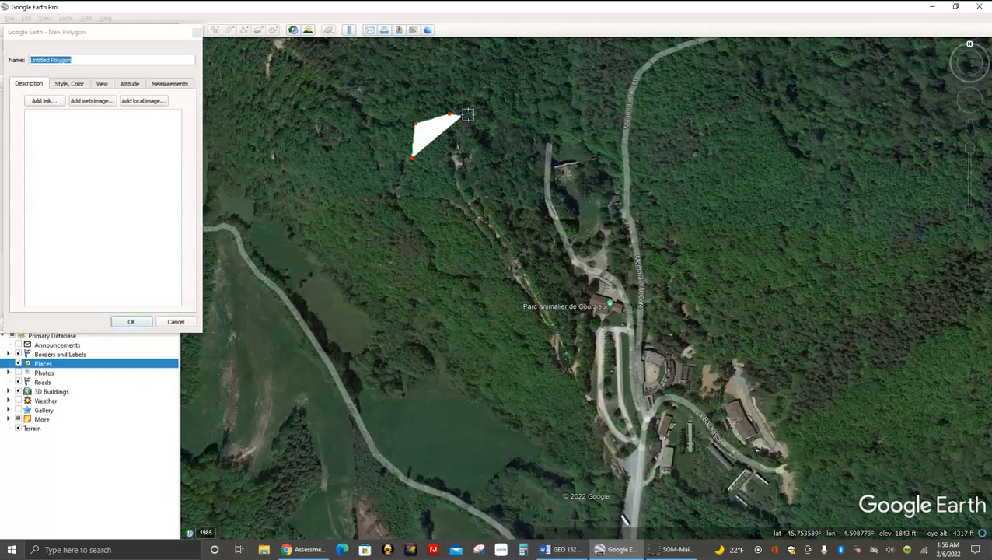
pyautogui.click(468, 114)
pyautogui.click(483, 105)
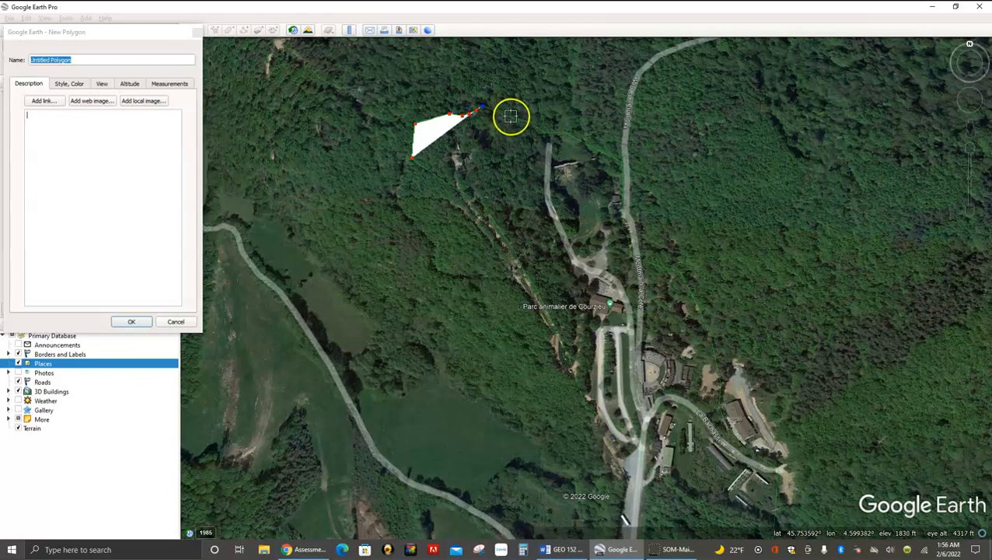
# Extend the polygon from the northernmost point along the park's north-eastern boundary to the road
pyautogui.click(510, 117)
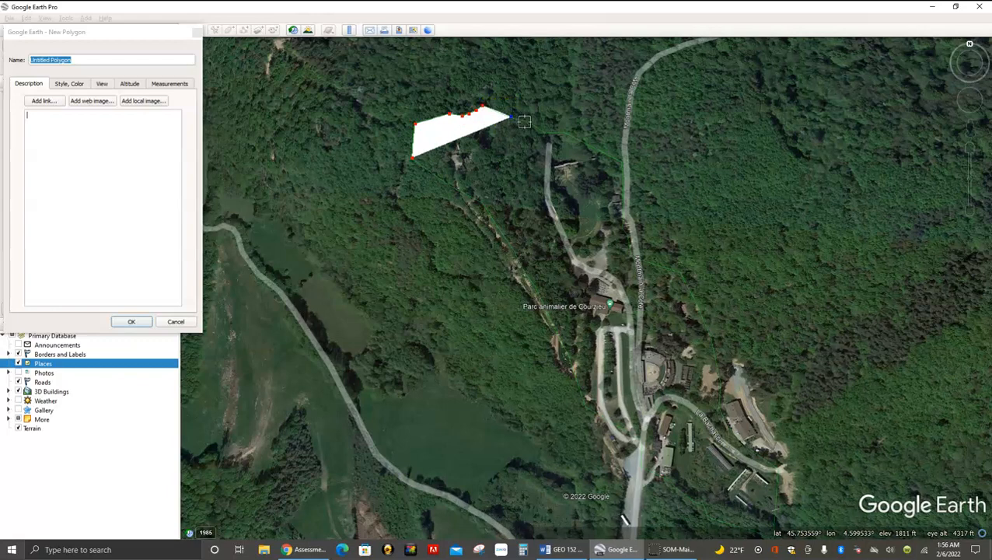
pyautogui.click(527, 123)
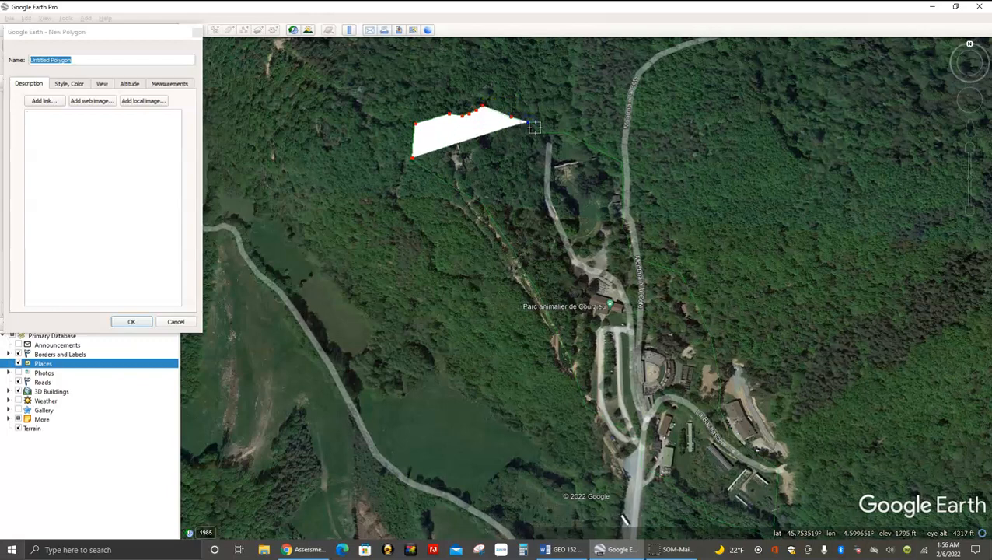
pyautogui.click(546, 135)
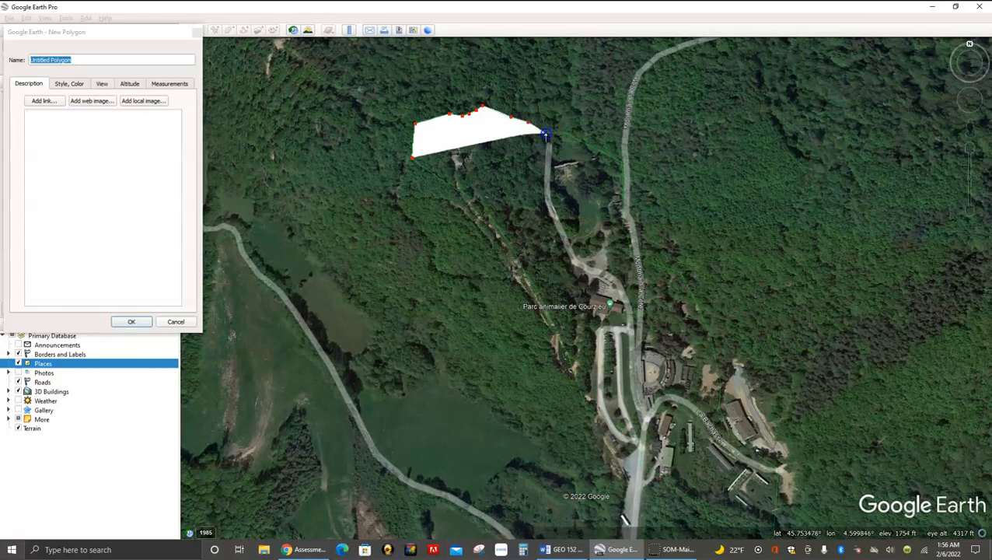
pyautogui.click(549, 134)
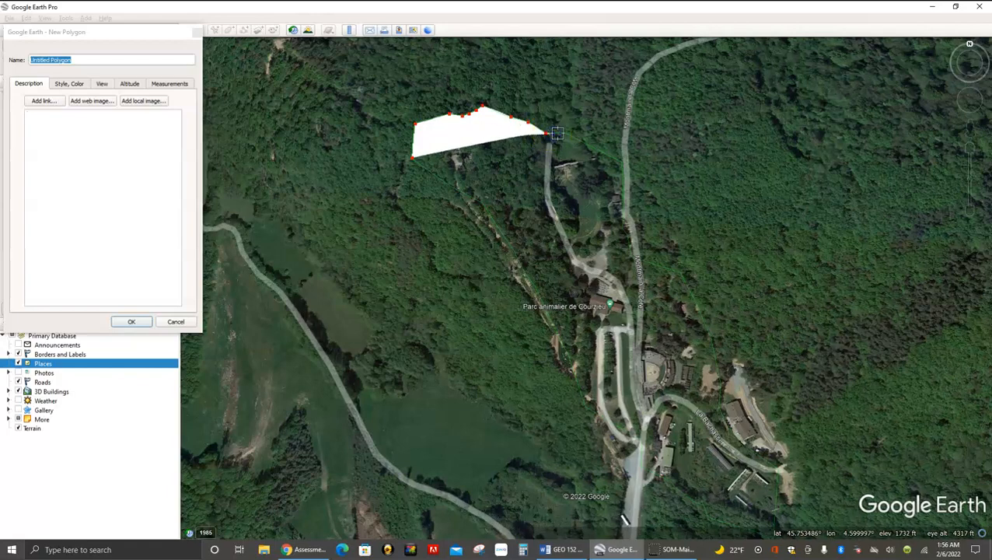
pyautogui.click(565, 133)
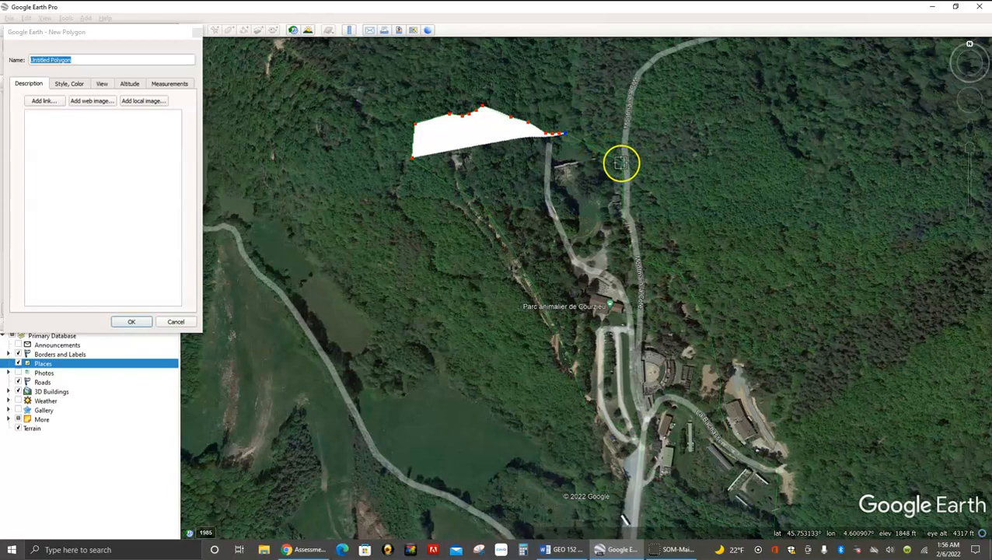
pyautogui.click(620, 164)
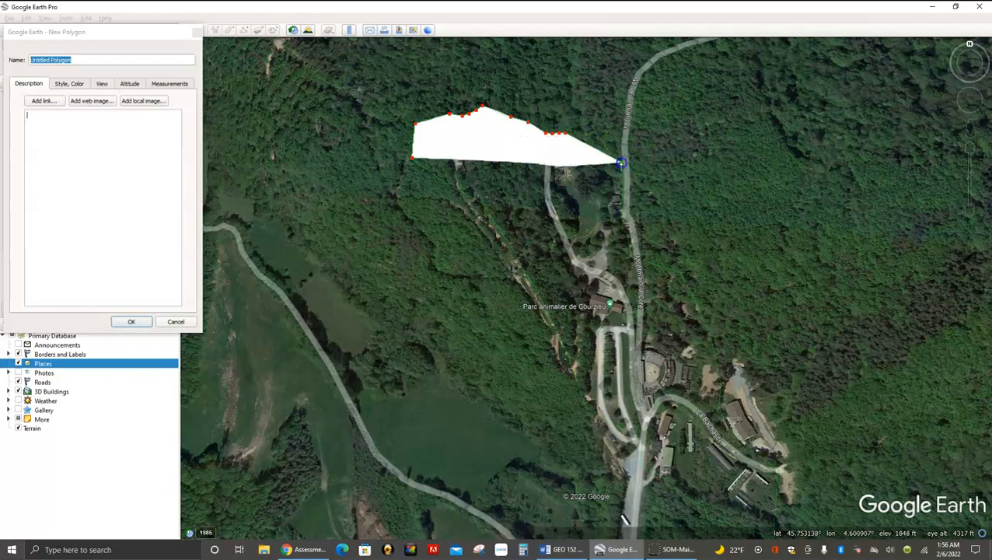
# Extend the polygon south along the road, across it, and along the tree line north-east of the round enclosure
pyautogui.click(621, 224)
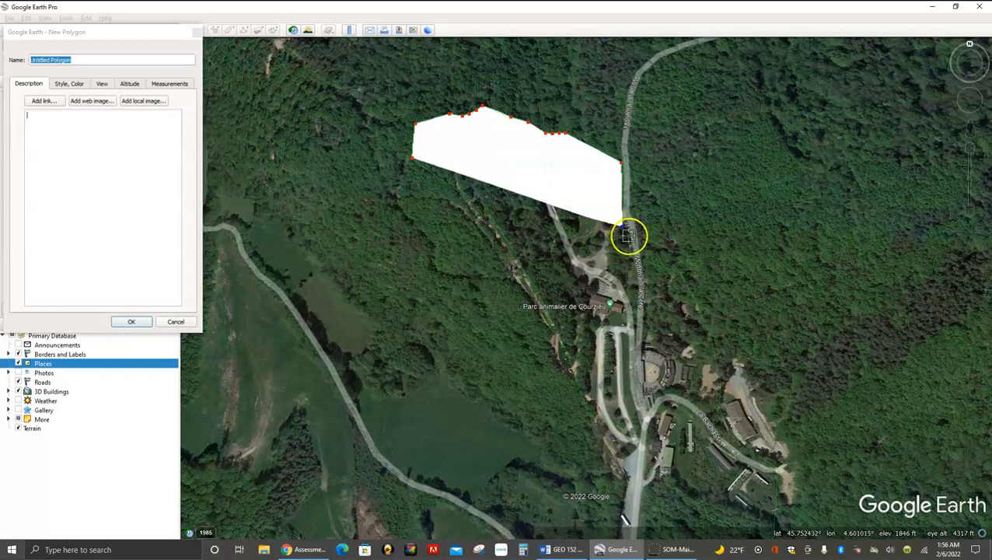
pyautogui.click(625, 234)
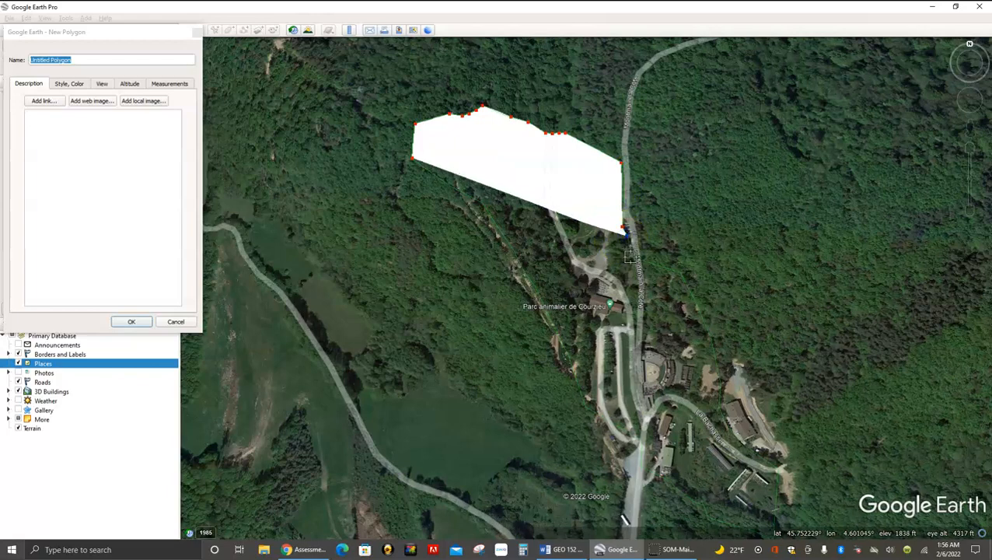
pyautogui.click(629, 257)
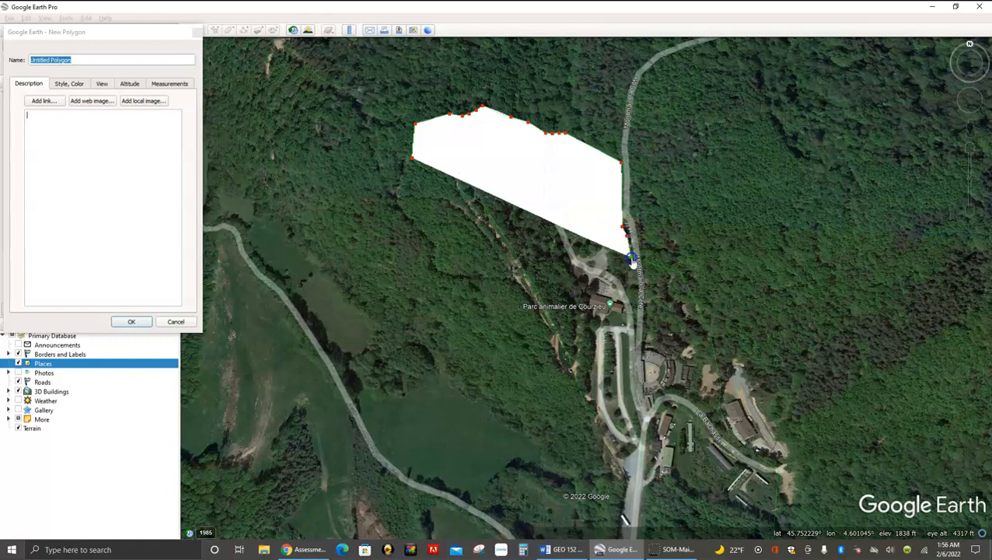
pyautogui.click(682, 277)
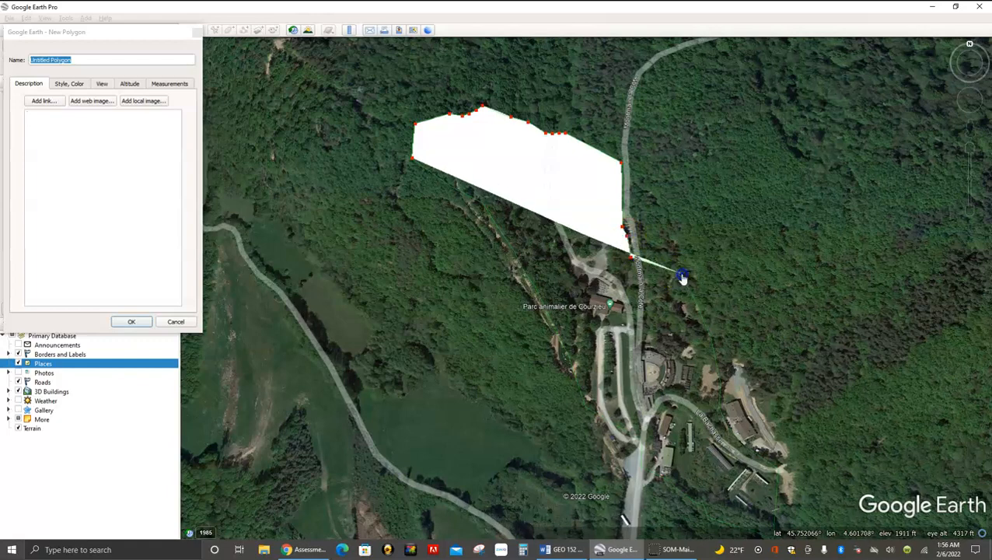
pyautogui.click(709, 336)
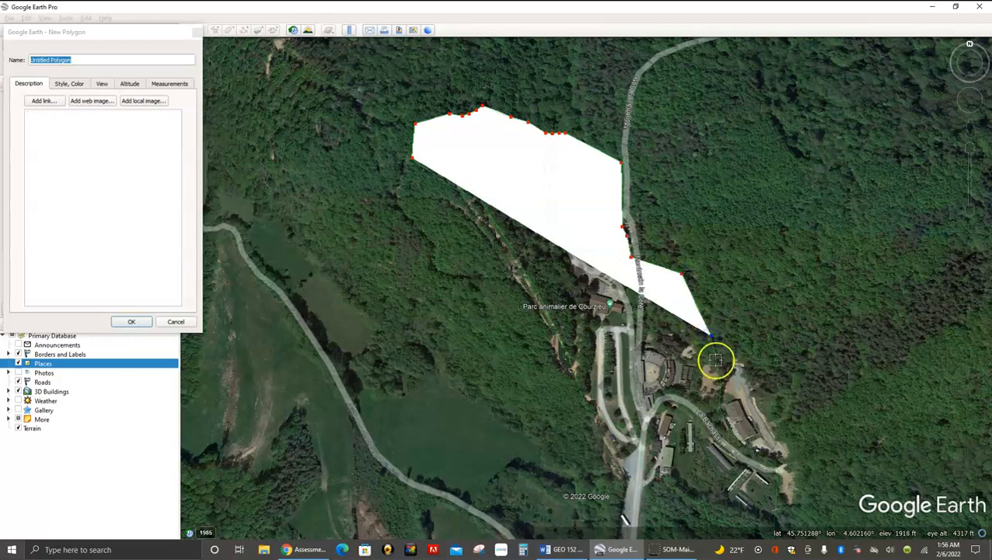
# Continue the polygon along the eastern boundary, past the west side of the large building, to the park's south-eastern end
pyautogui.click(717, 378)
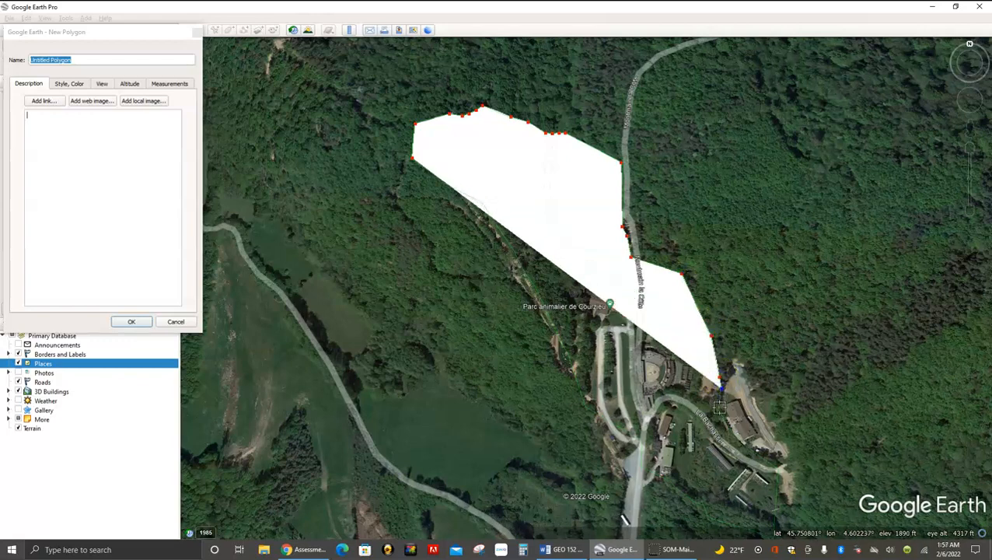
pyautogui.click(719, 406)
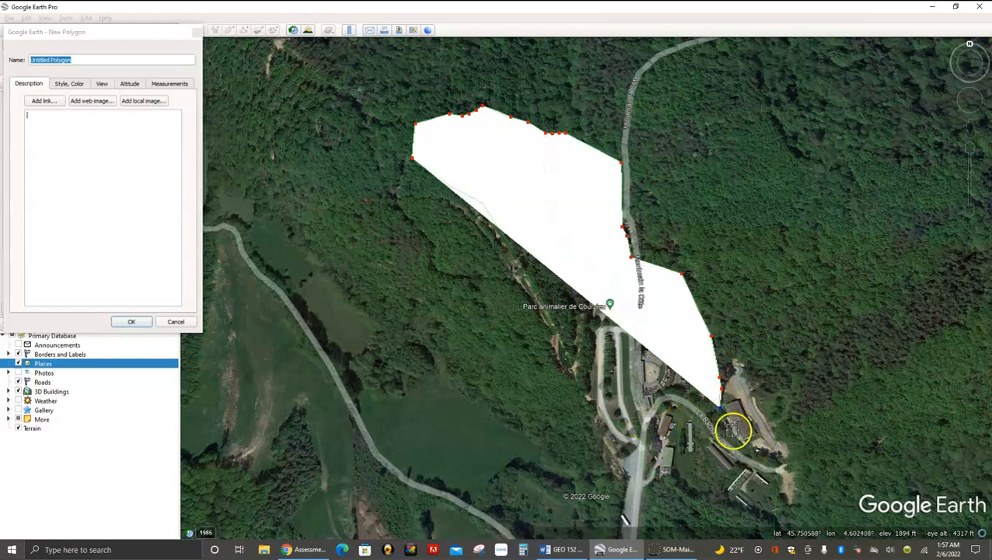
pyautogui.click(733, 432)
pyautogui.click(778, 472)
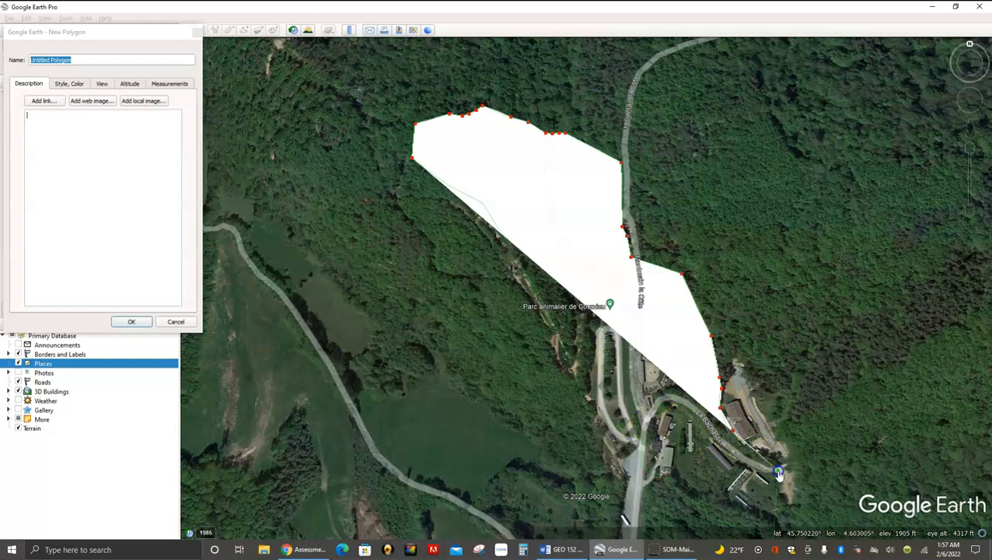
pyautogui.click(774, 525)
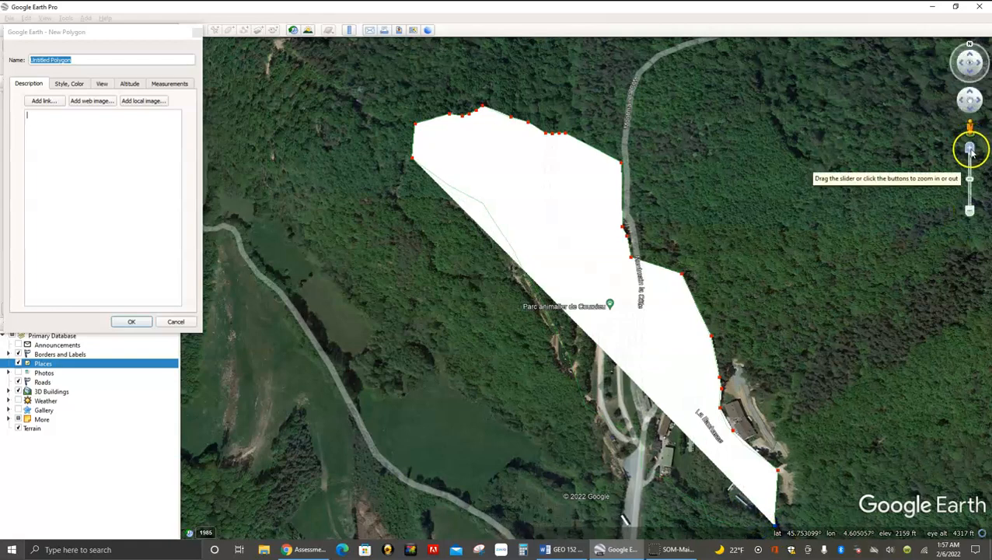
# Trace the polygon around the south-eastern corner and north-west along the park's southern tree line
pyautogui.click(970, 111)
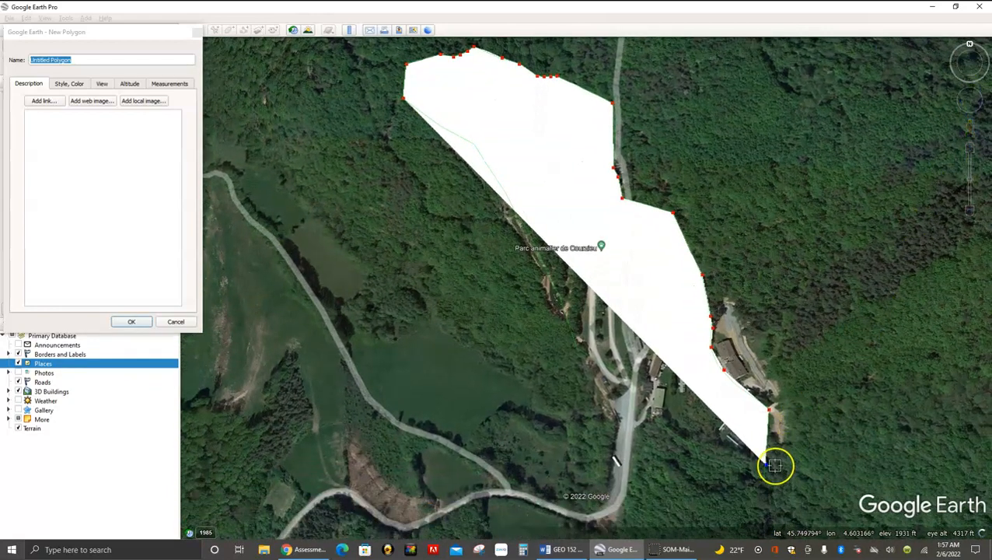
pyautogui.click(765, 478)
pyautogui.click(752, 473)
pyautogui.click(720, 463)
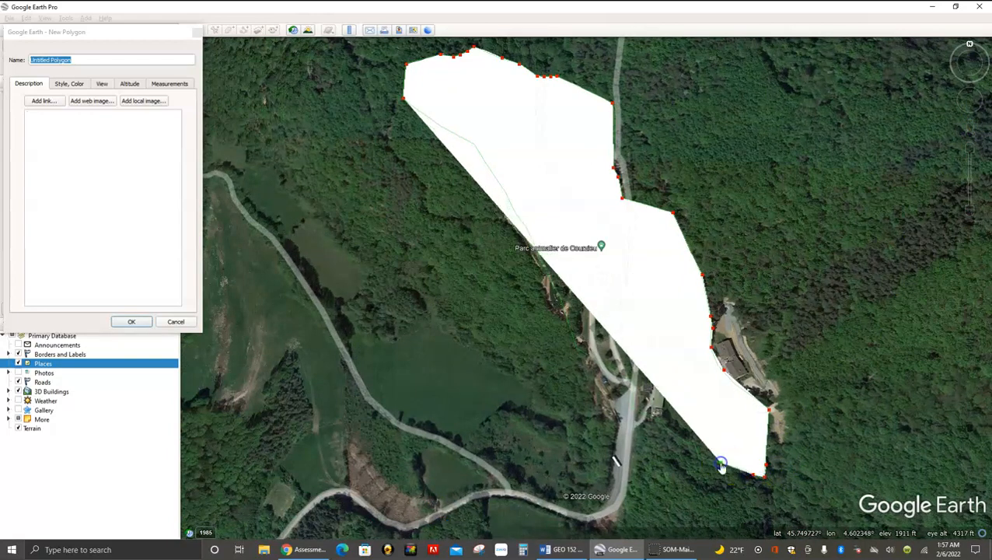
pyautogui.click(708, 458)
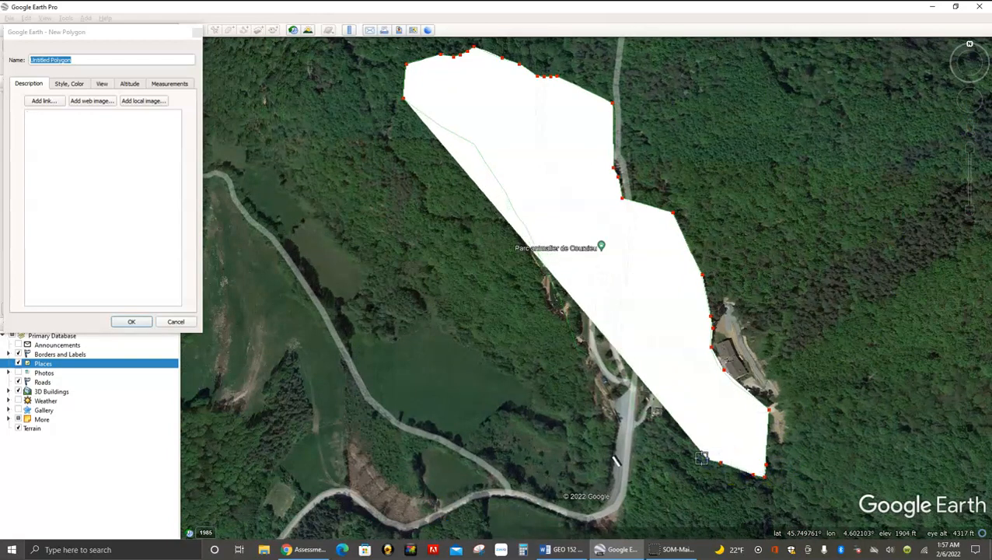
pyautogui.click(702, 461)
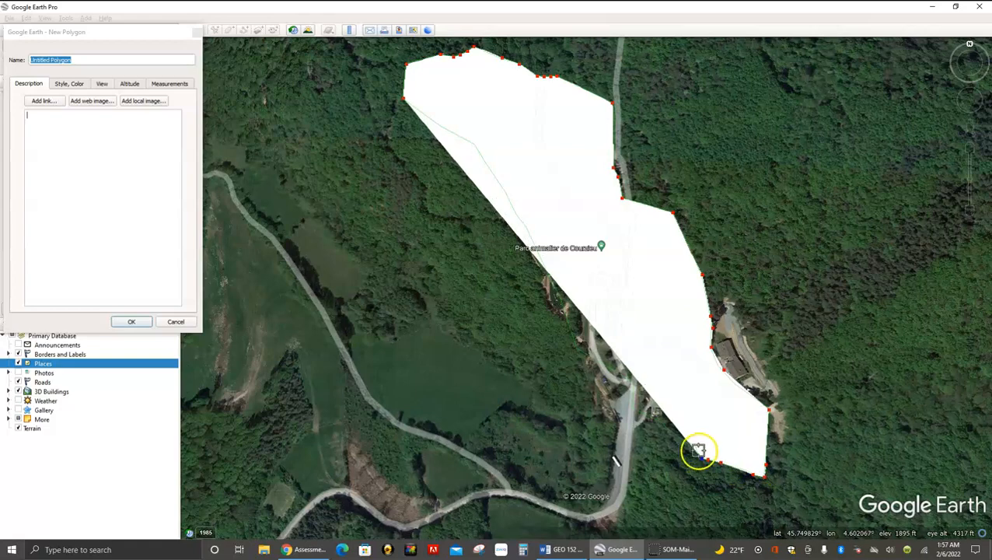
pyautogui.click(692, 446)
pyautogui.click(693, 447)
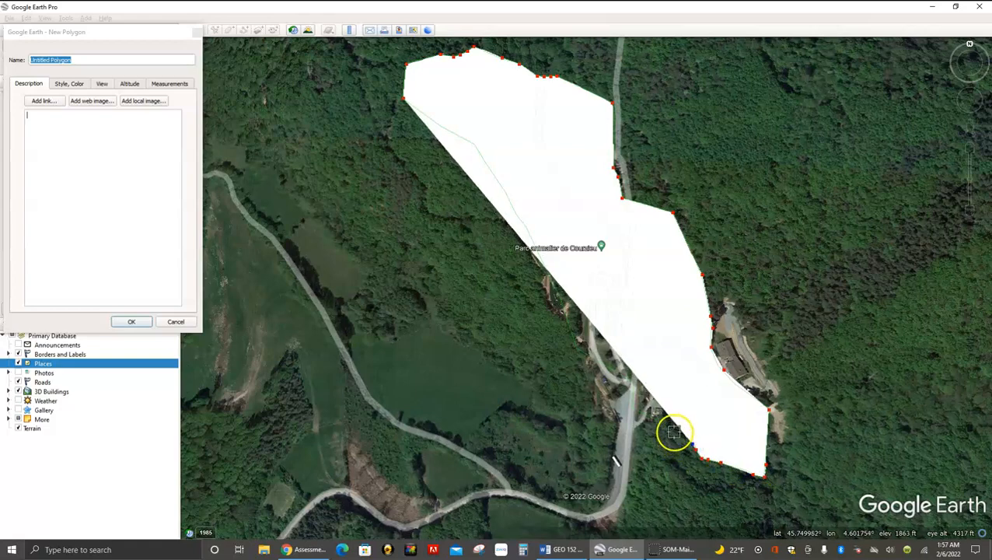
# Continue the polygon north-west along the southern boundary to the main road and a short way north along it
pyautogui.click(674, 433)
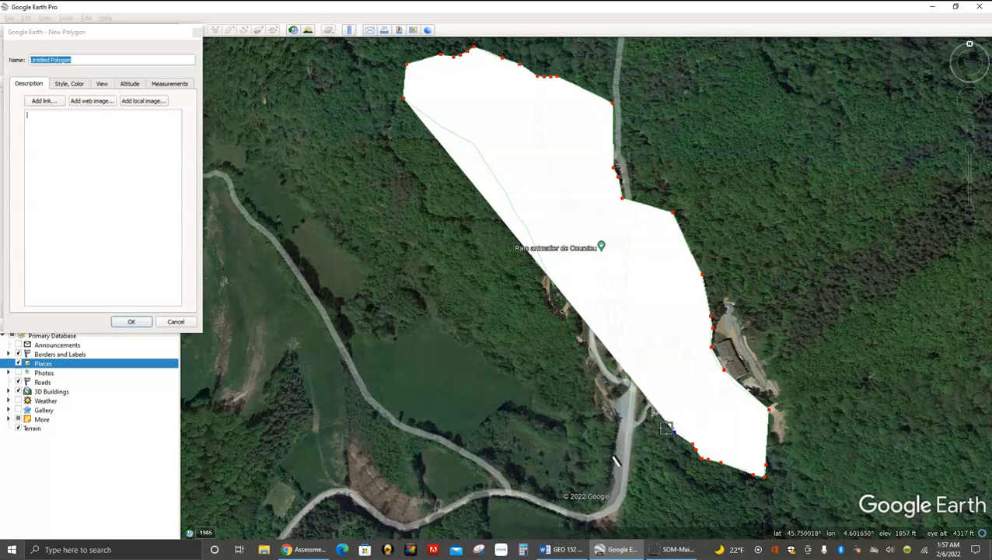
pyautogui.click(666, 428)
pyautogui.click(657, 419)
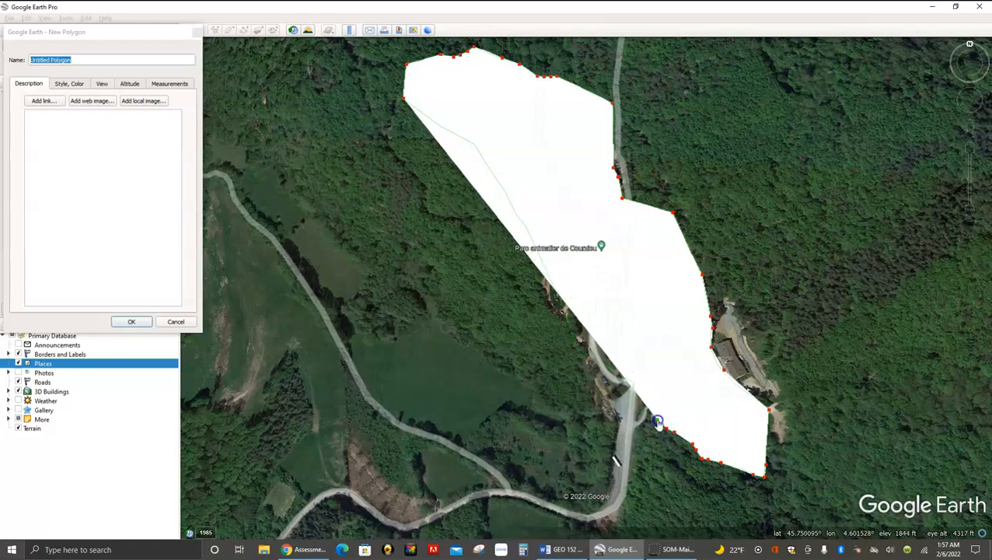
pyautogui.click(636, 407)
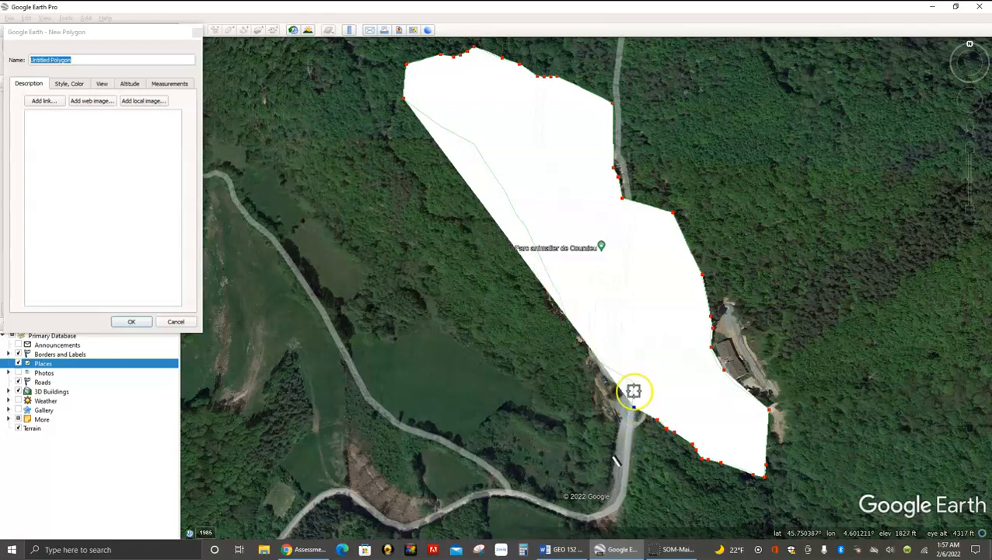
pyautogui.click(634, 384)
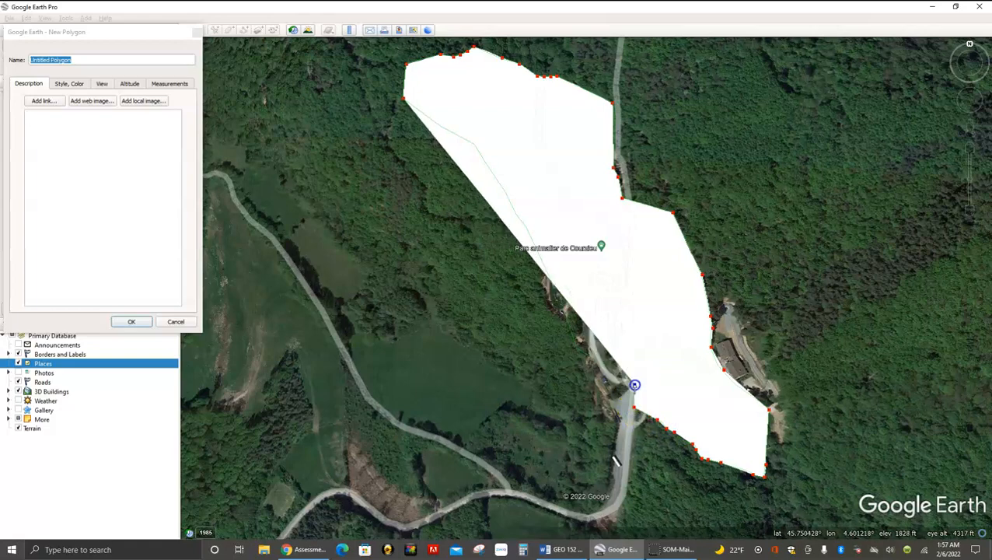
# Trace the western boundary from the road past the parking loop and along the footpath back towards the polygon's starting corner
pyautogui.click(578, 350)
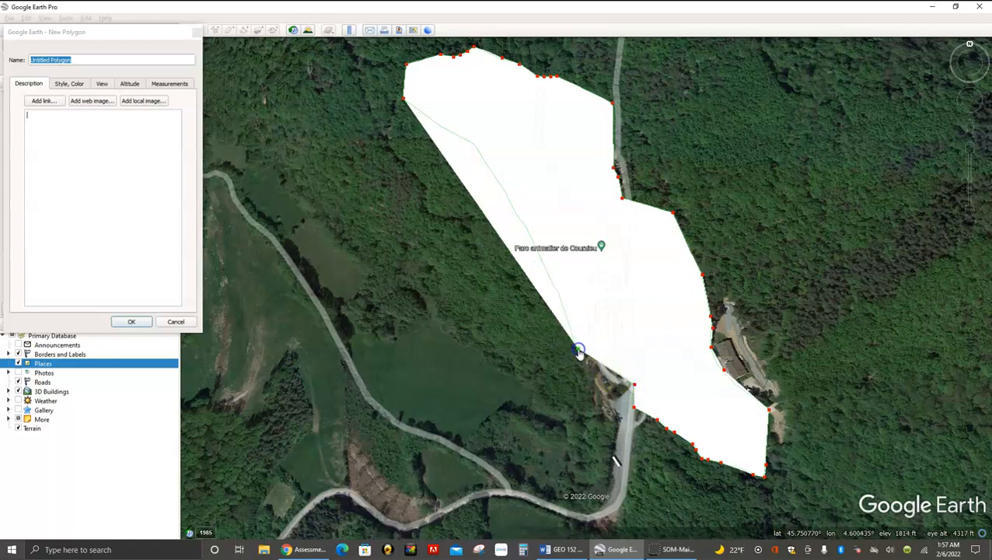
pyautogui.click(564, 314)
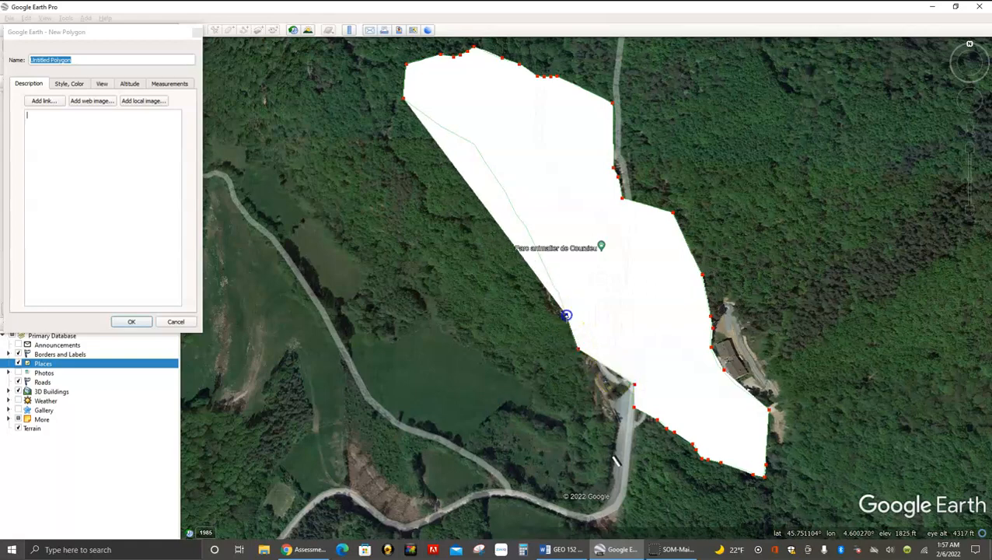
pyautogui.click(560, 295)
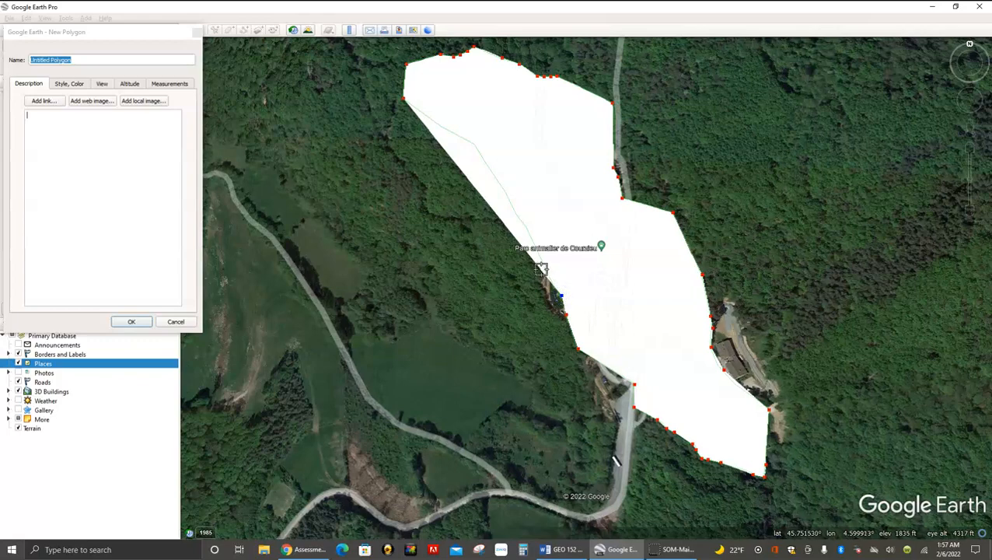
pyautogui.click(544, 263)
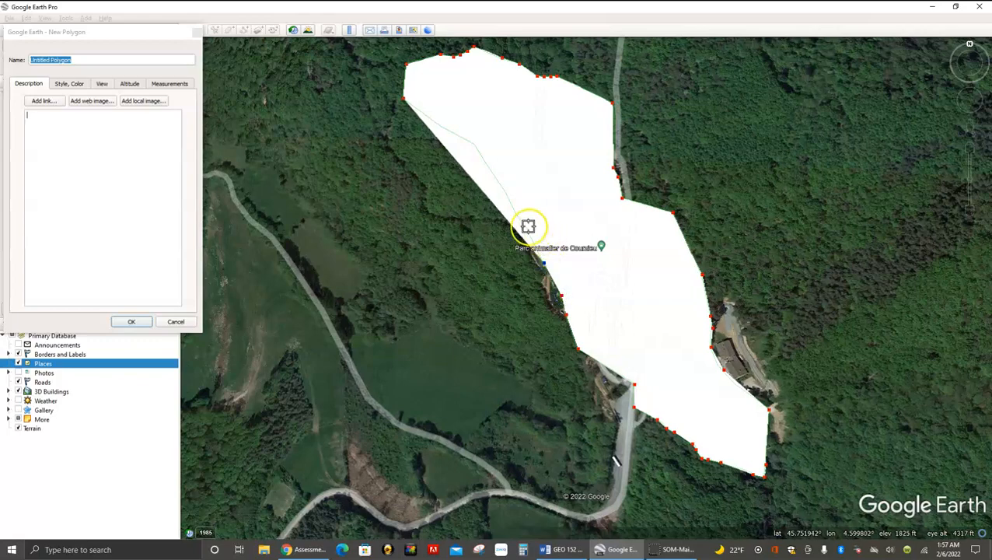
pyautogui.click(527, 227)
pyautogui.click(507, 194)
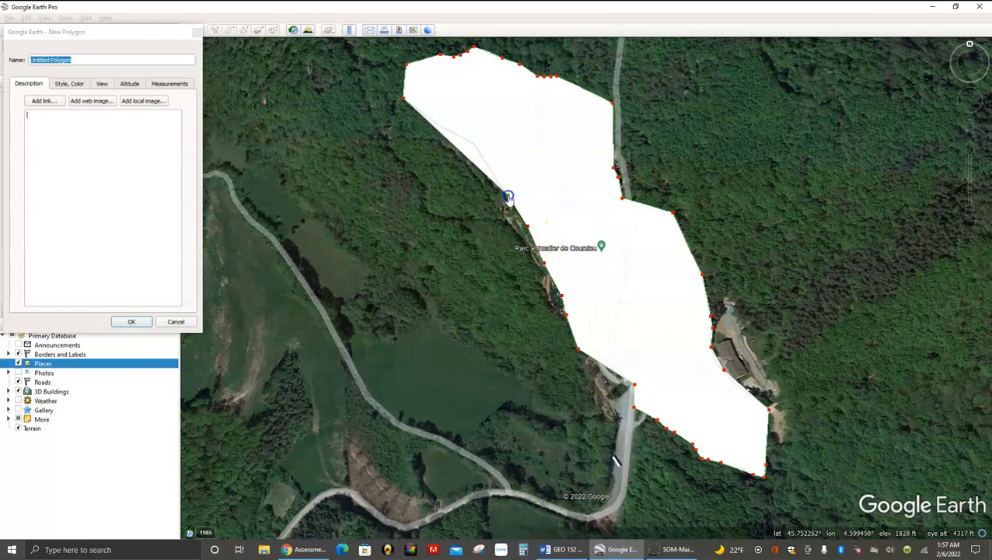
pyautogui.click(473, 145)
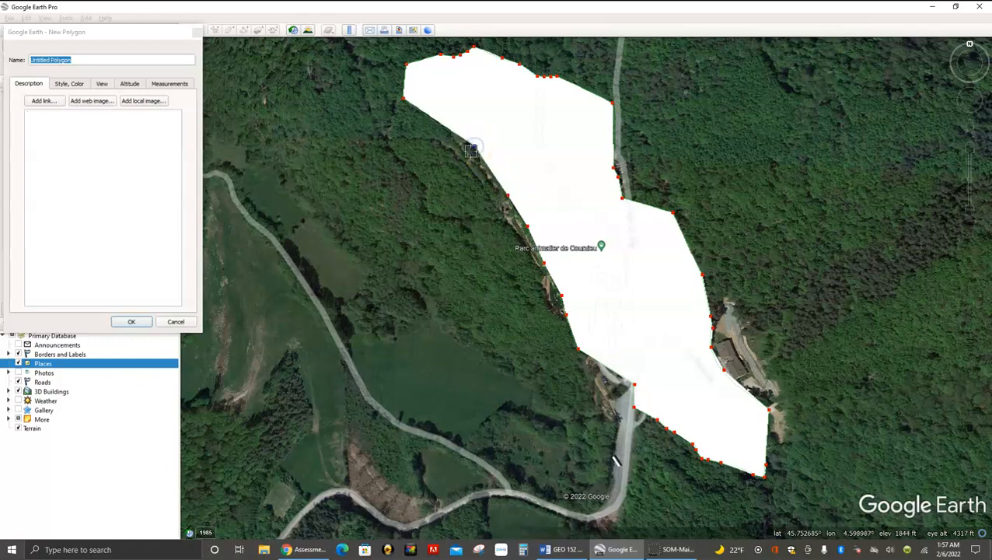
pyautogui.click(438, 125)
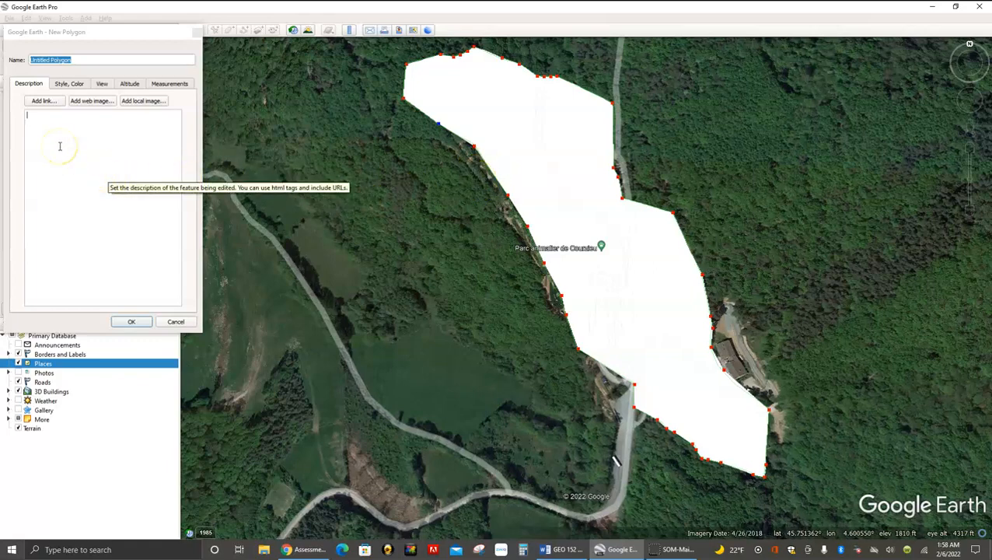
# Name the polygon France and give it an orange outline with a width of 4.0
pyautogui.click(86, 59)
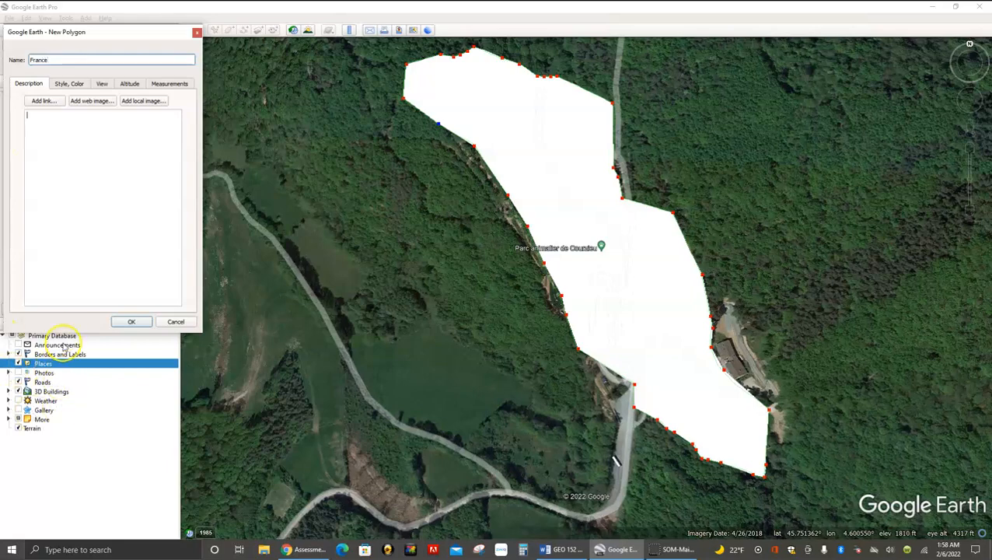
pyautogui.click(45, 117)
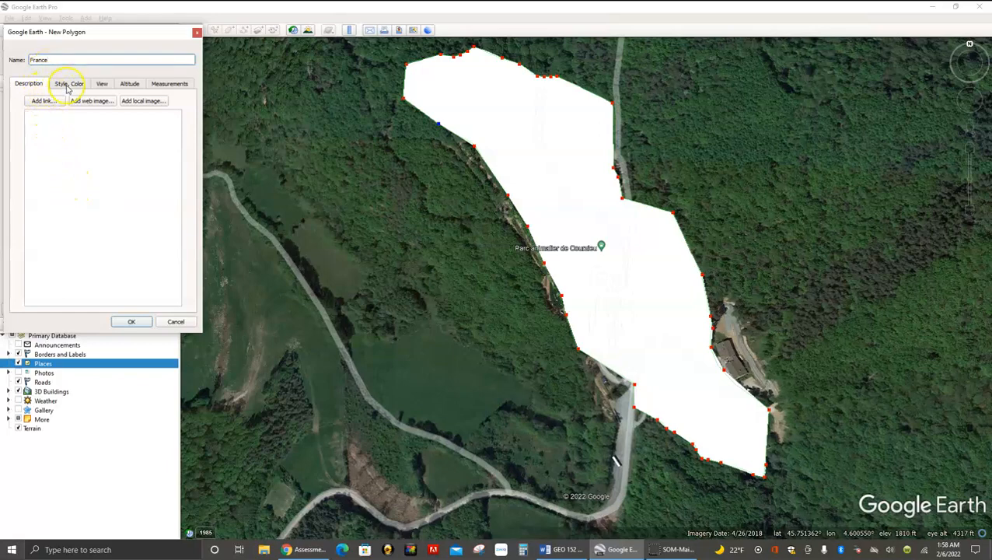
pyautogui.click(66, 86)
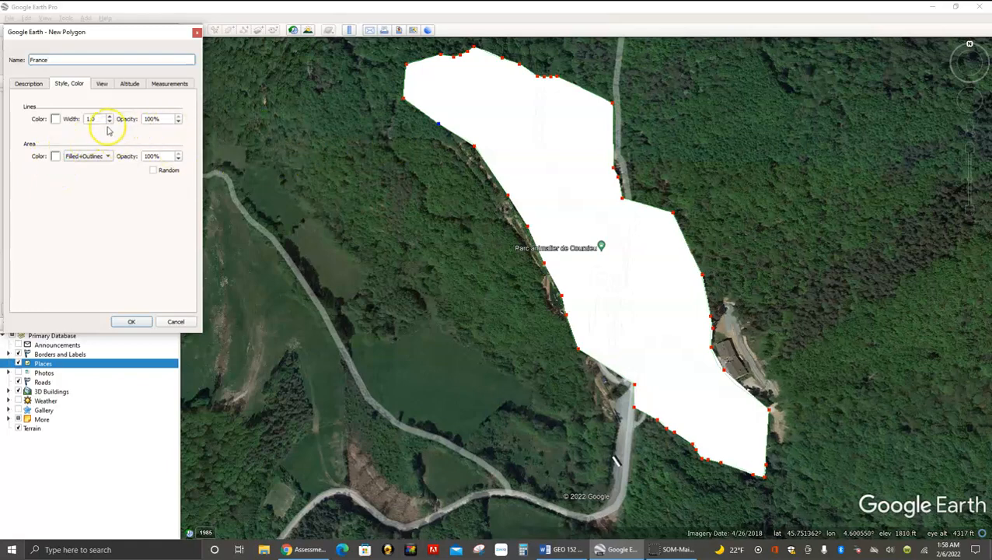
pyautogui.click(56, 119)
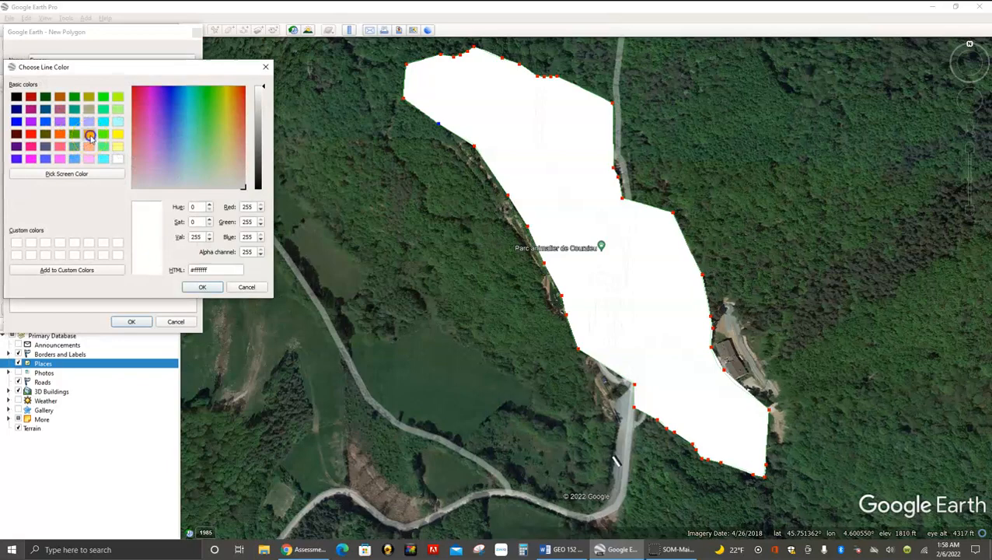
pyautogui.click(88, 133)
pyautogui.click(201, 287)
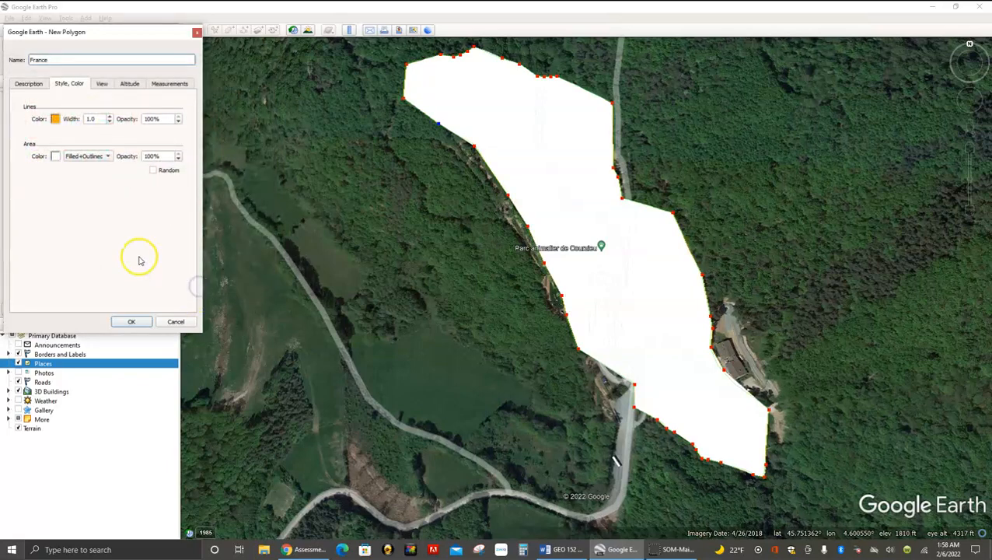
pyautogui.click(110, 117)
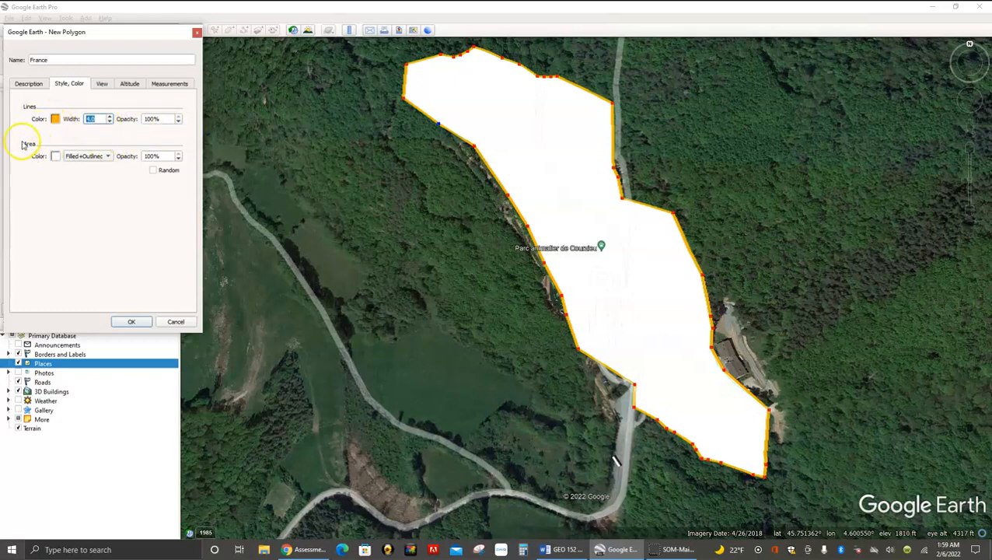
# Preview the polygon's area as Outlined only, and return it to Filled+Outlined
pyautogui.click(109, 158)
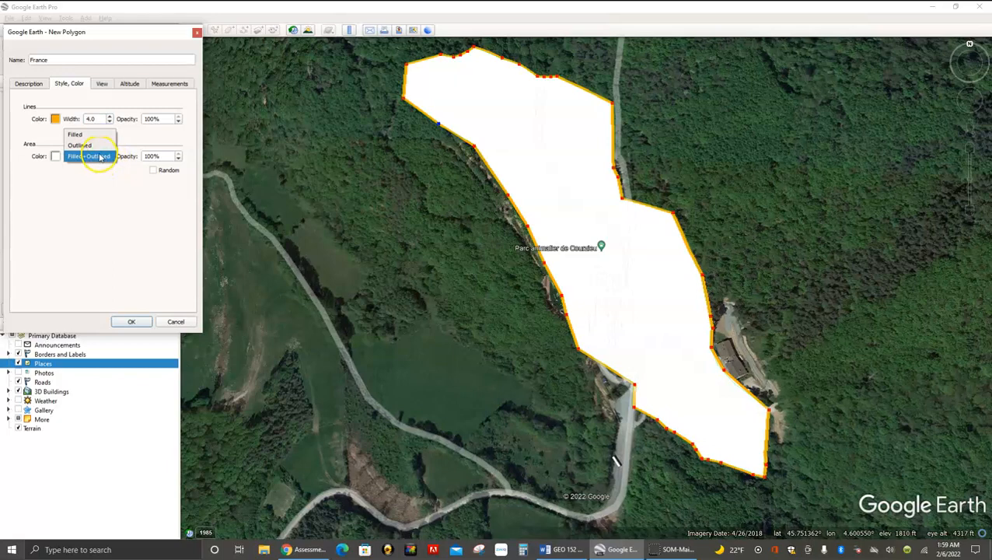
pyautogui.click(79, 146)
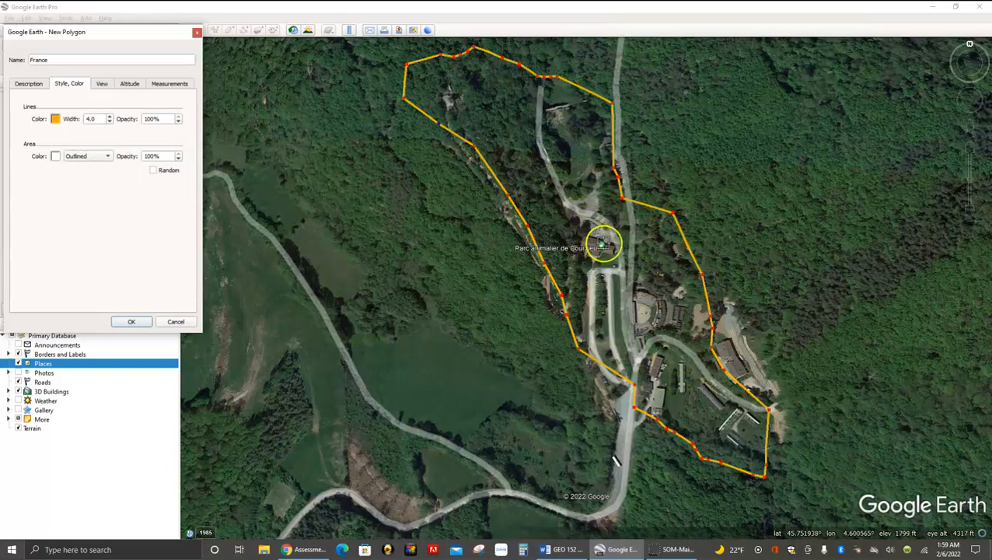
pyautogui.click(108, 157)
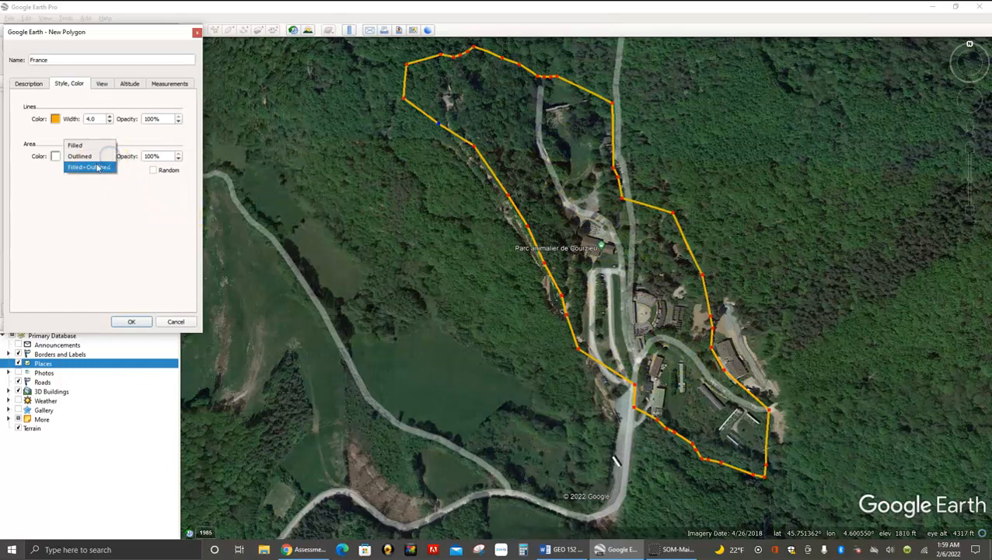
pyautogui.click(89, 166)
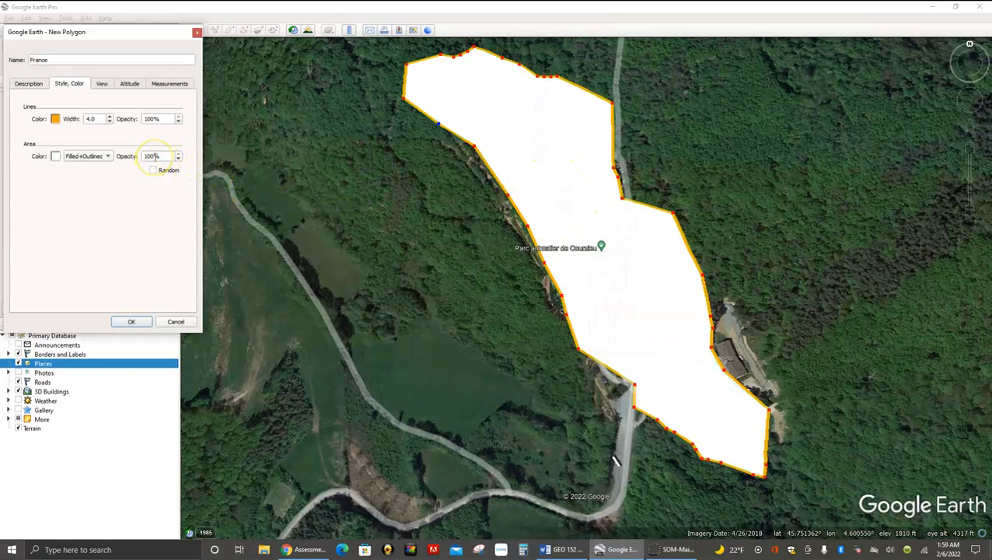
# Try a polygon area opacity of 10%, and set it to 50%
pyautogui.write('10')
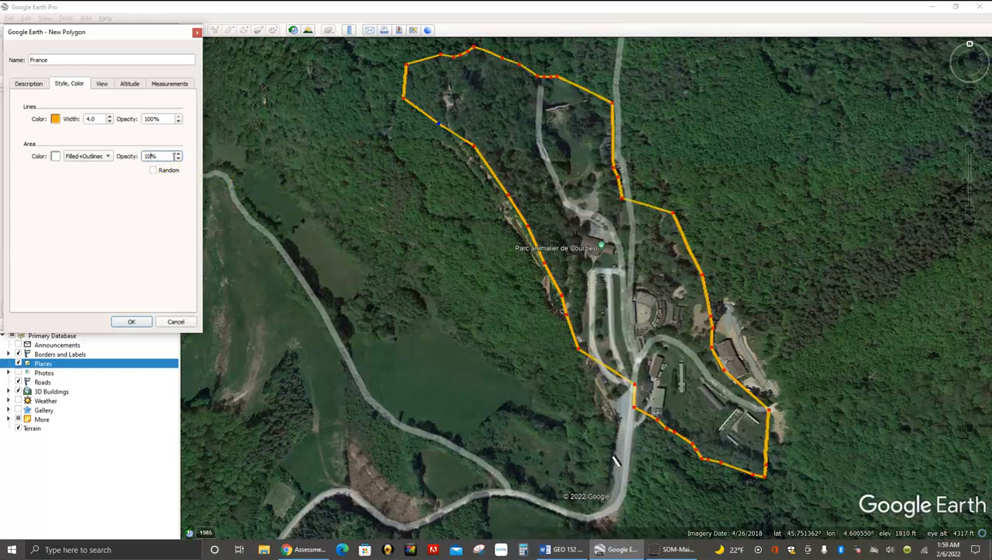
pyautogui.write('50')
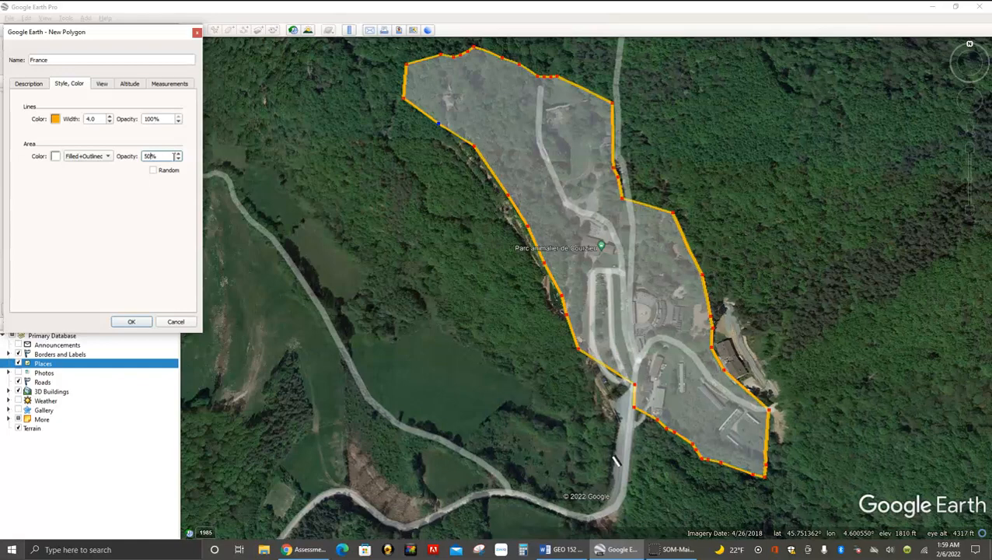
pyautogui.click(147, 230)
# Show the polygon's perimeter and area measurements, with the area in acres
pyautogui.click(164, 84)
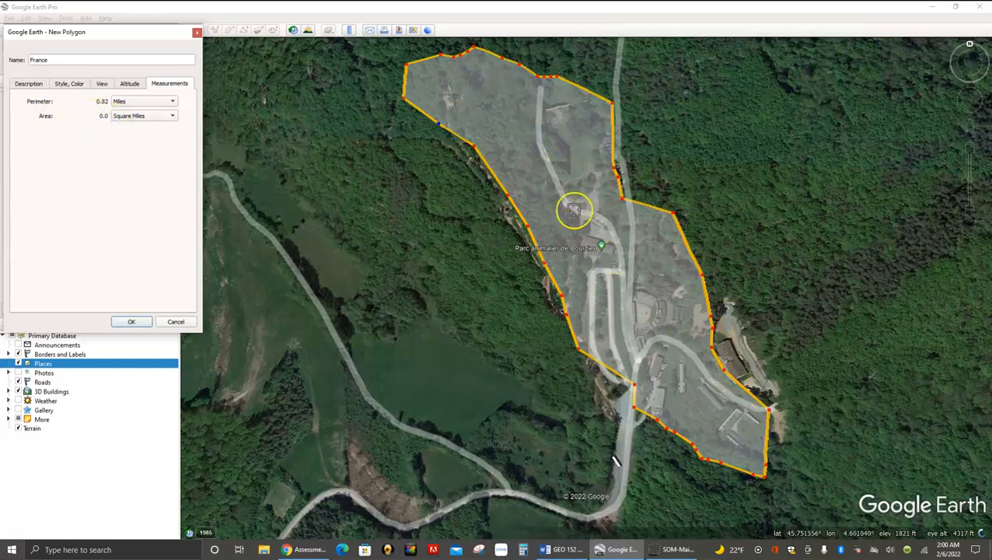
pyautogui.click(172, 116)
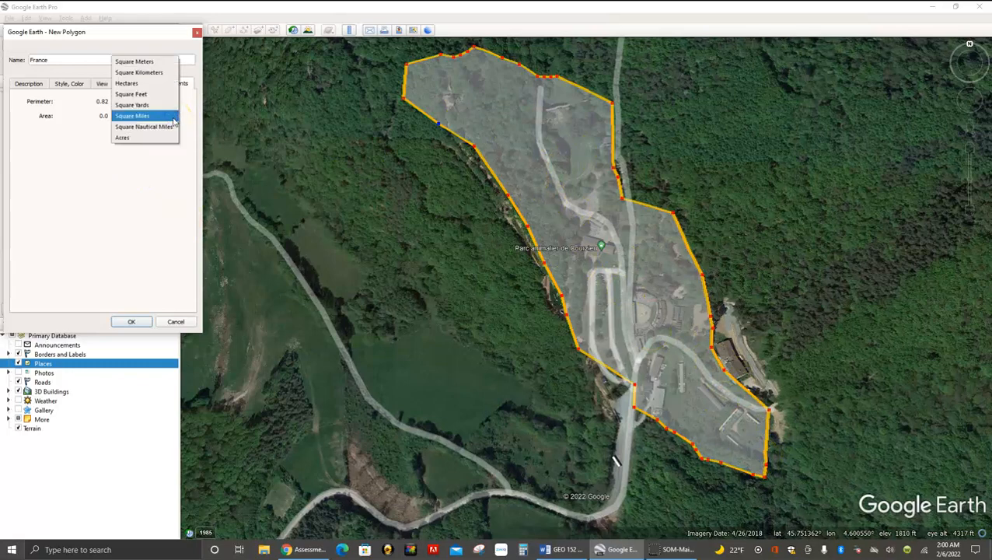
pyautogui.click(123, 138)
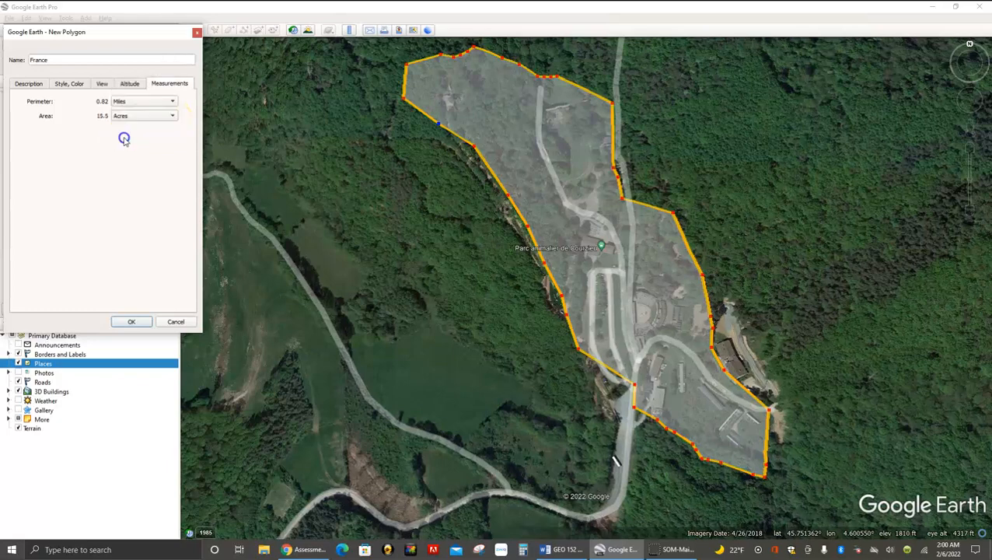